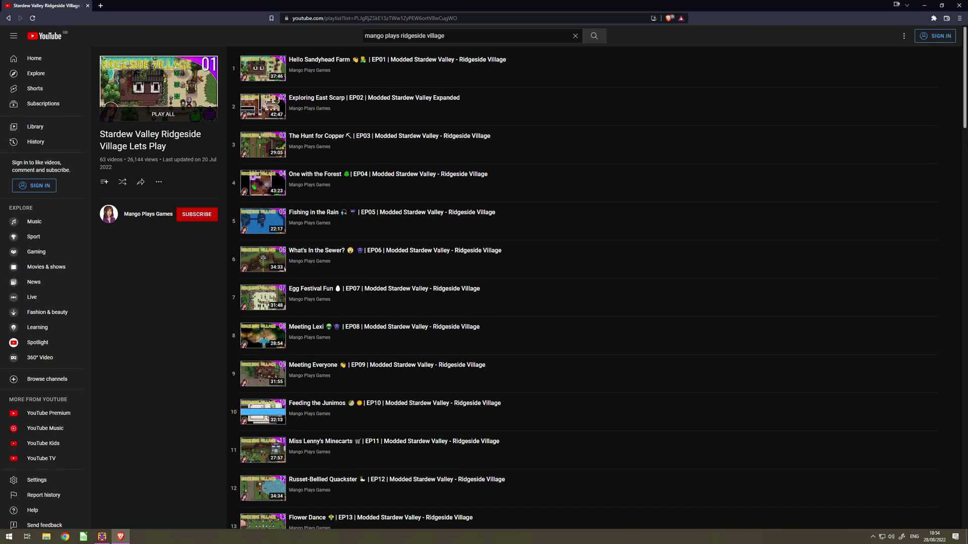
scroll(584, 287, down, 1)
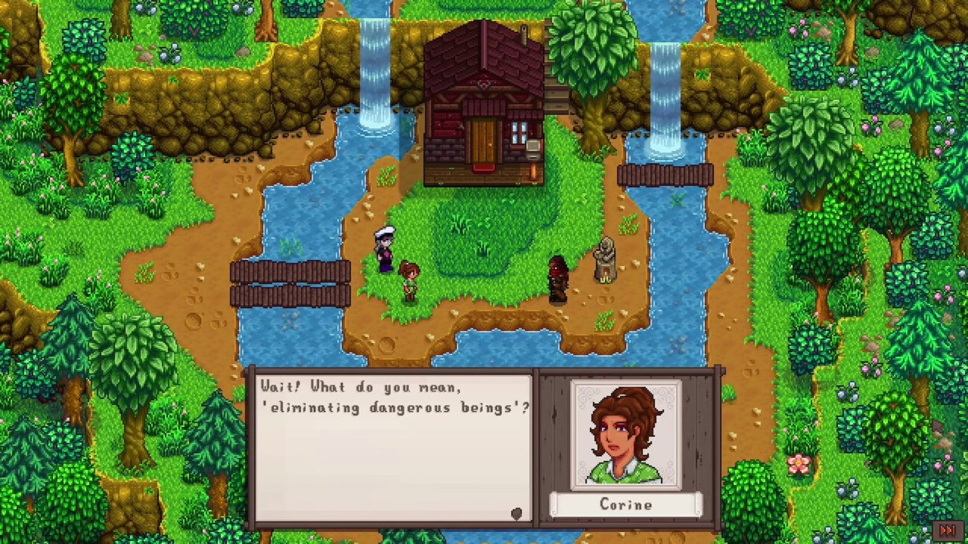
key(x)
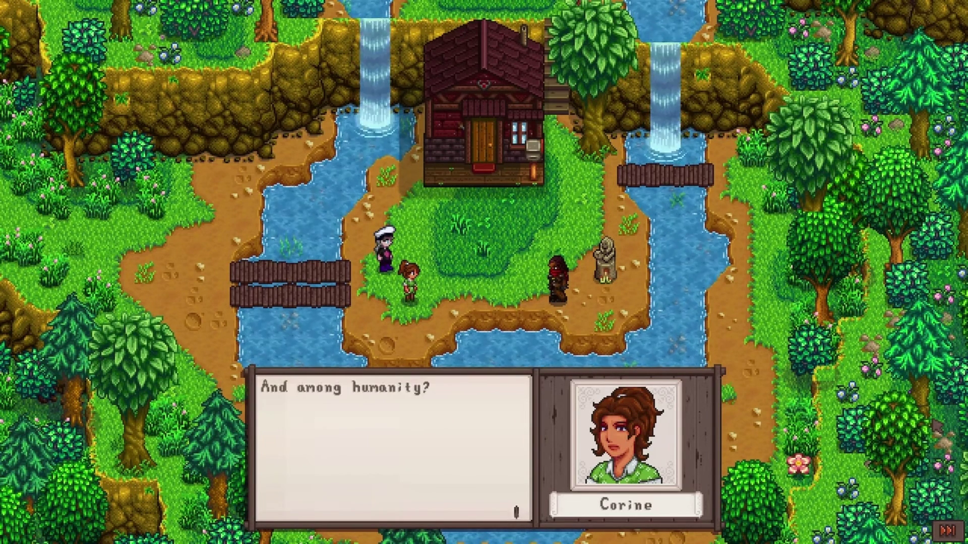
key(x)
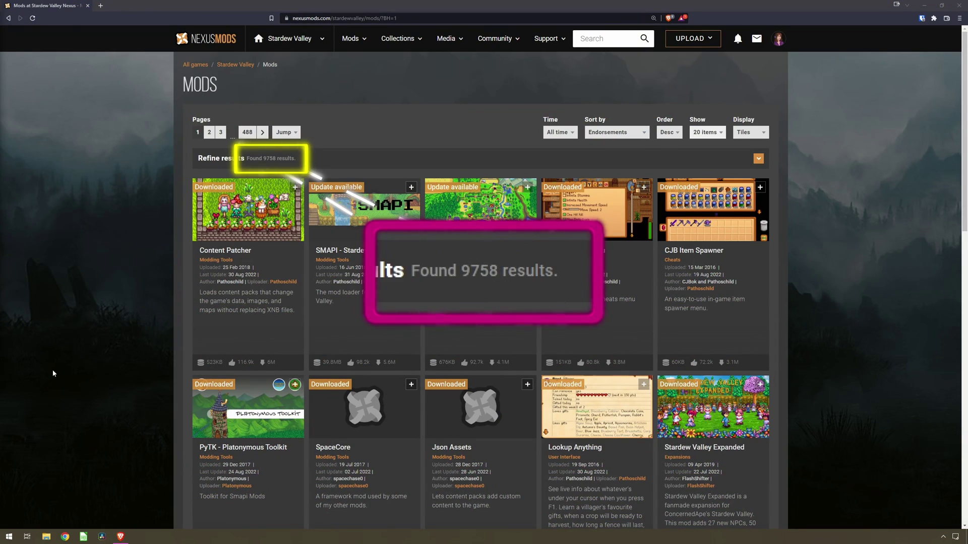
Look through the Stardew Valley mods on Nexus Mods, including all user files published by the SMAPI author.
middle_click(939, 415)
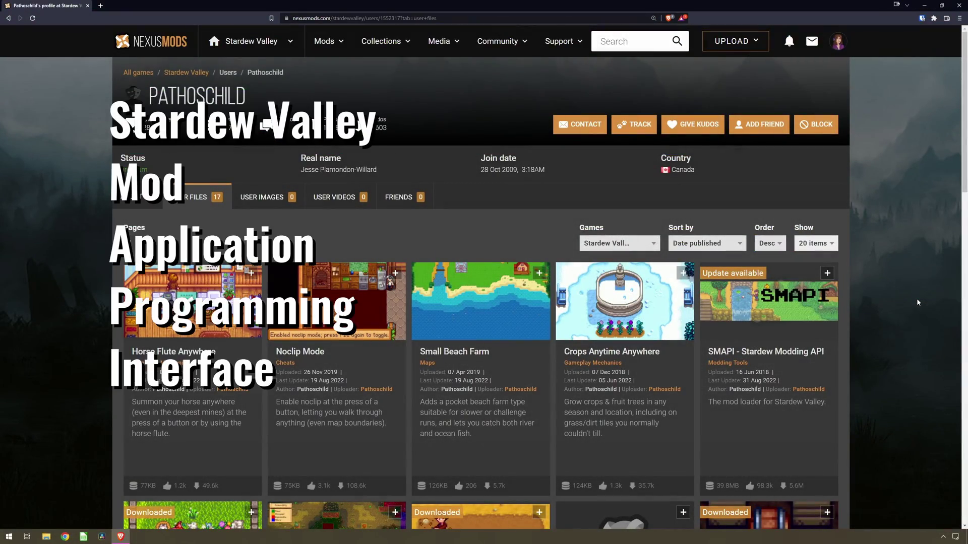
scroll(916, 302, down, 1)
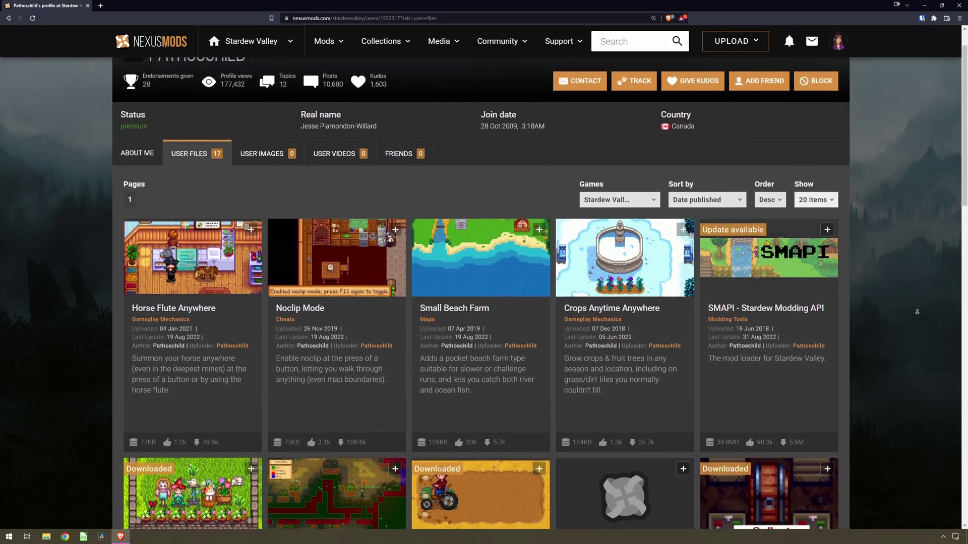
scroll(916, 312, down, 6)
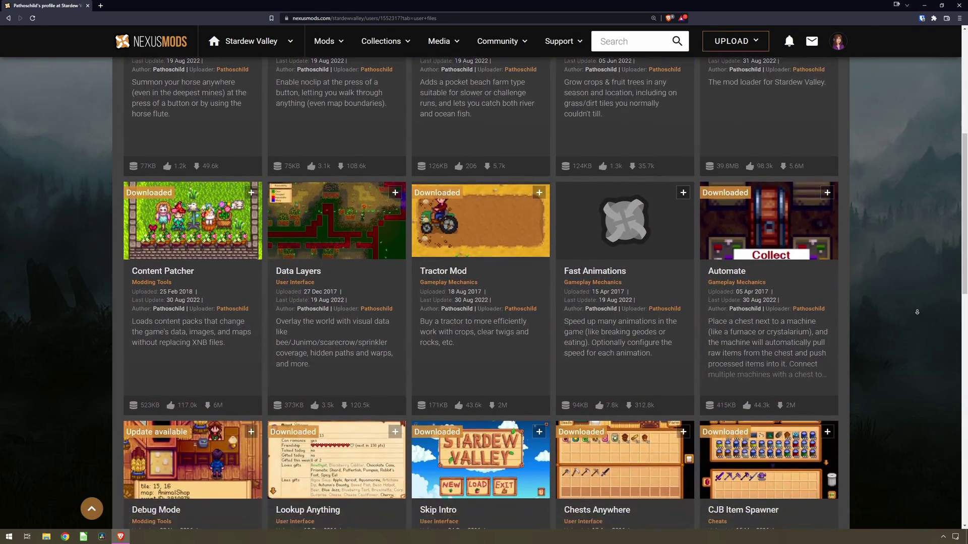
scroll(917, 312, down, 6)
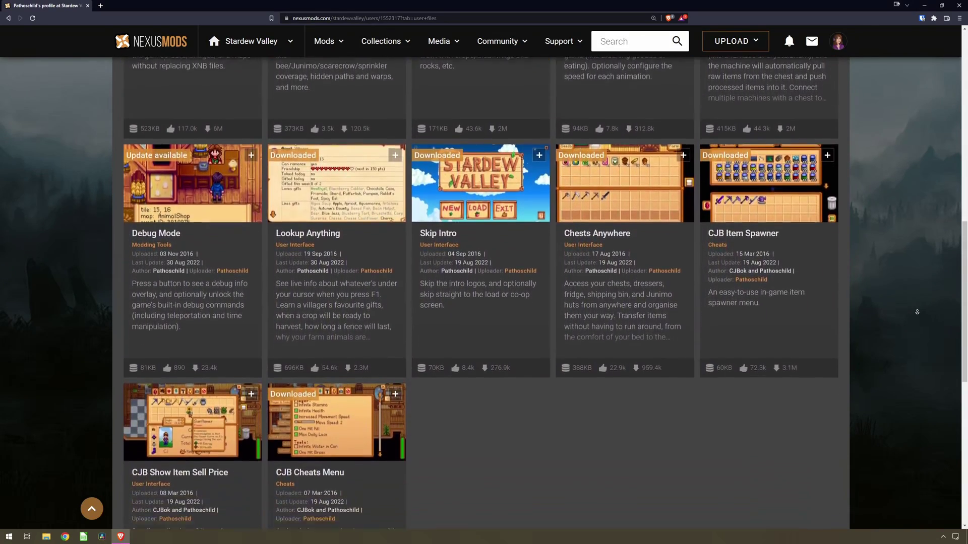
scroll(917, 313, down, 2)
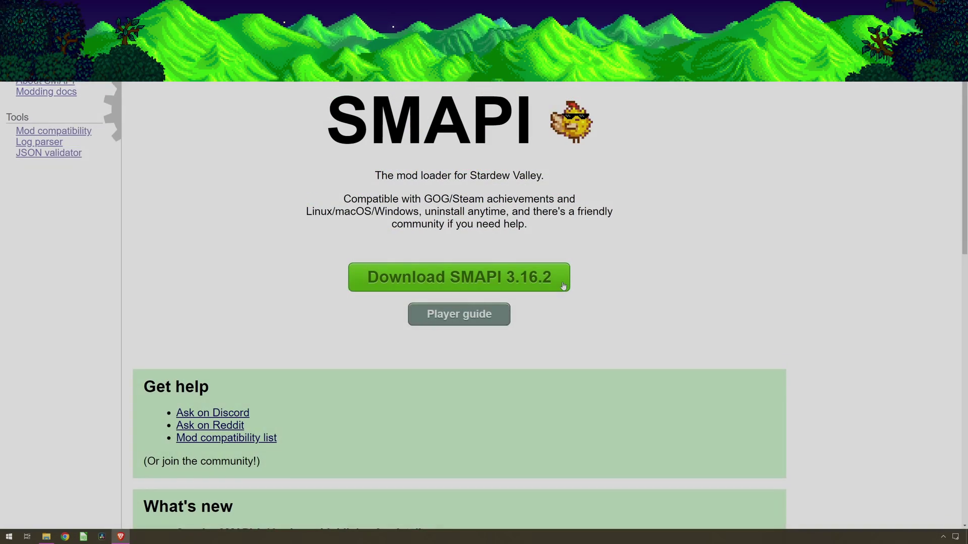
Download the SMAPI 3.16.2 installer directly from smapi.io and save the zip in the Downloads folder.
mouse_move(568, 281)
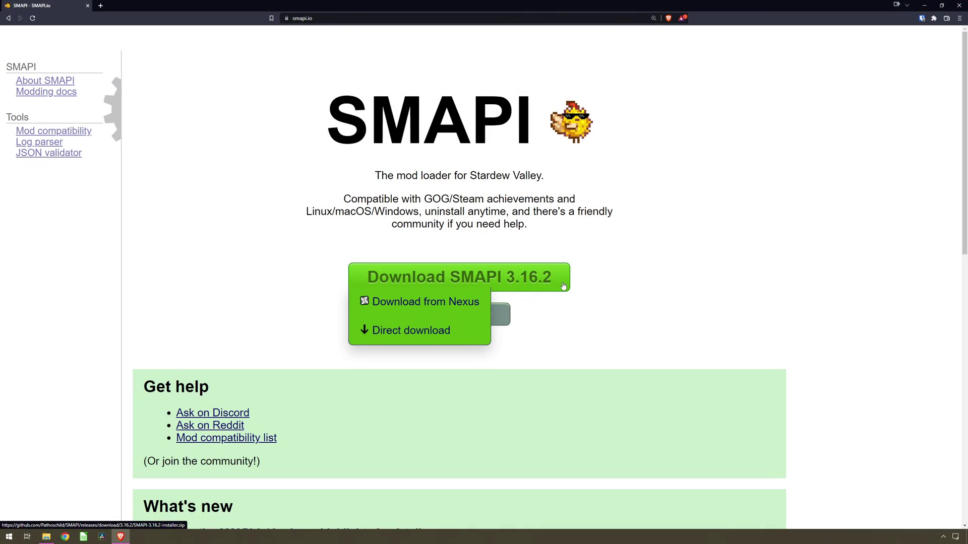
click(474, 336)
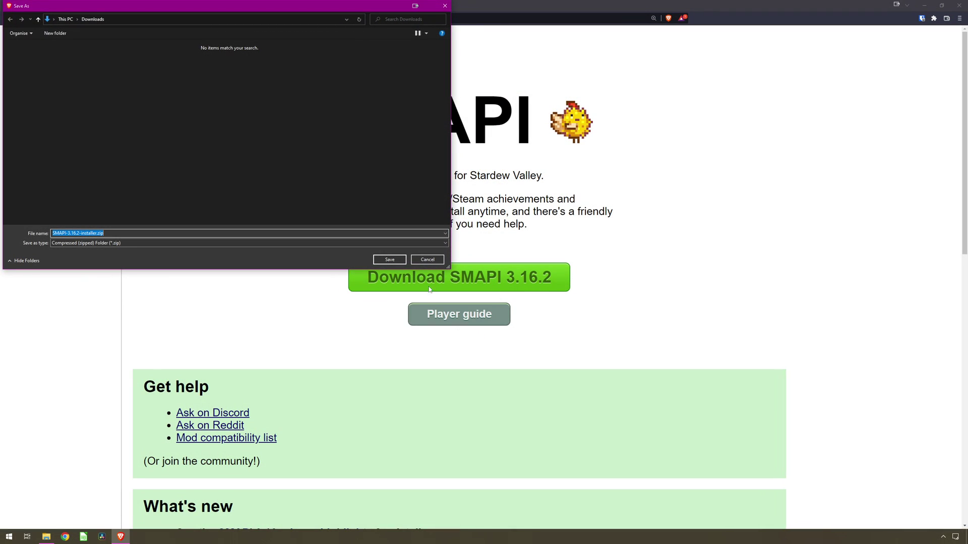
click(391, 259)
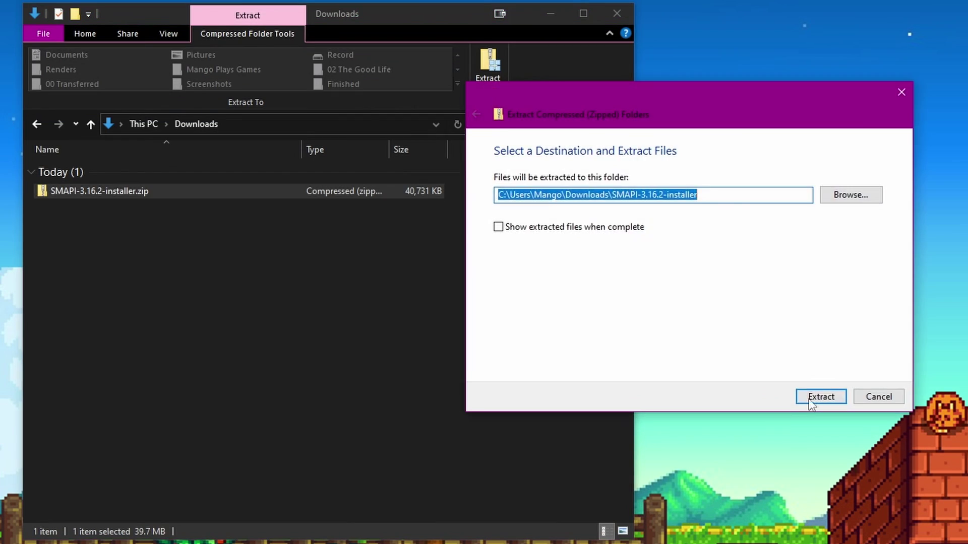
Extract SMAPI-3.16.2-installer.zip into the Downloads folder and run "install on Windows.bat" from the extracted installer folder.
click(818, 396)
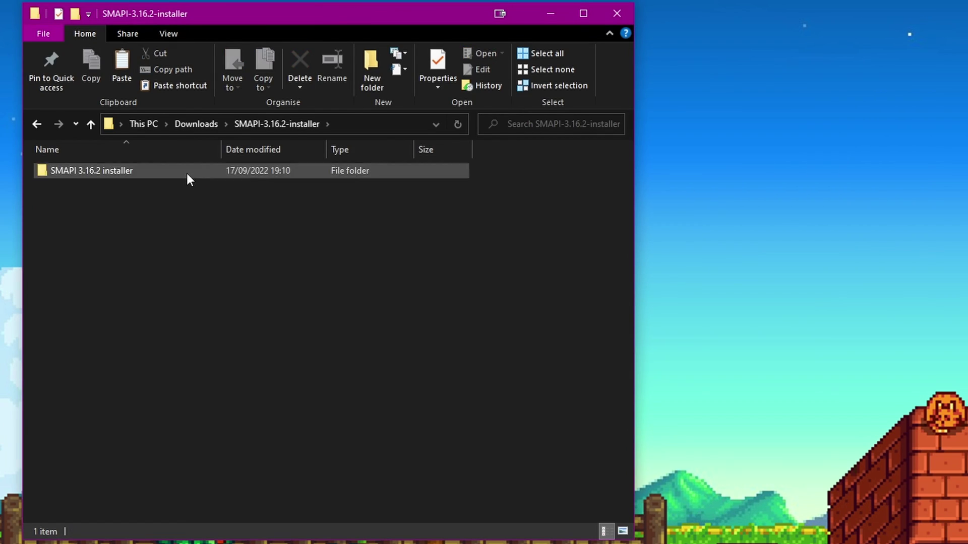
double_click(187, 171)
click(180, 216)
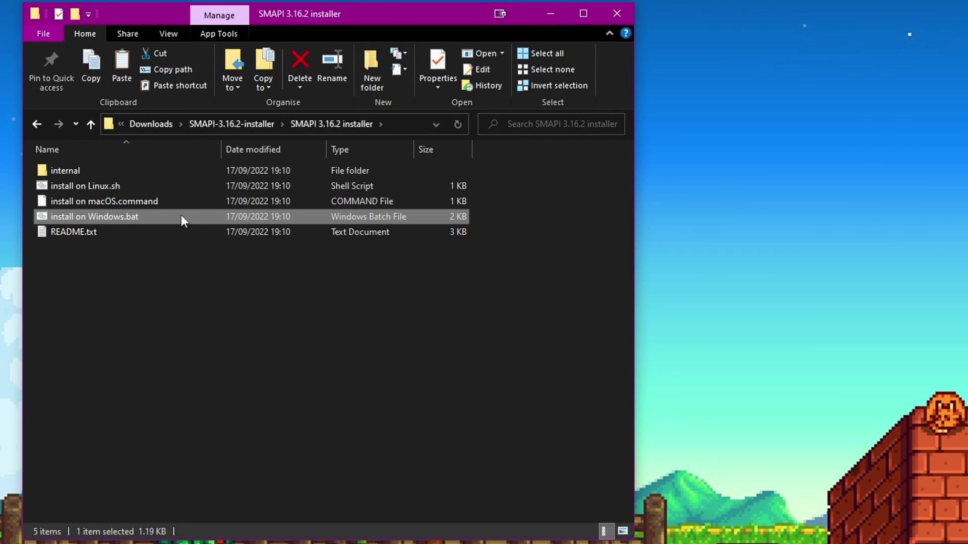
double_click(134, 220)
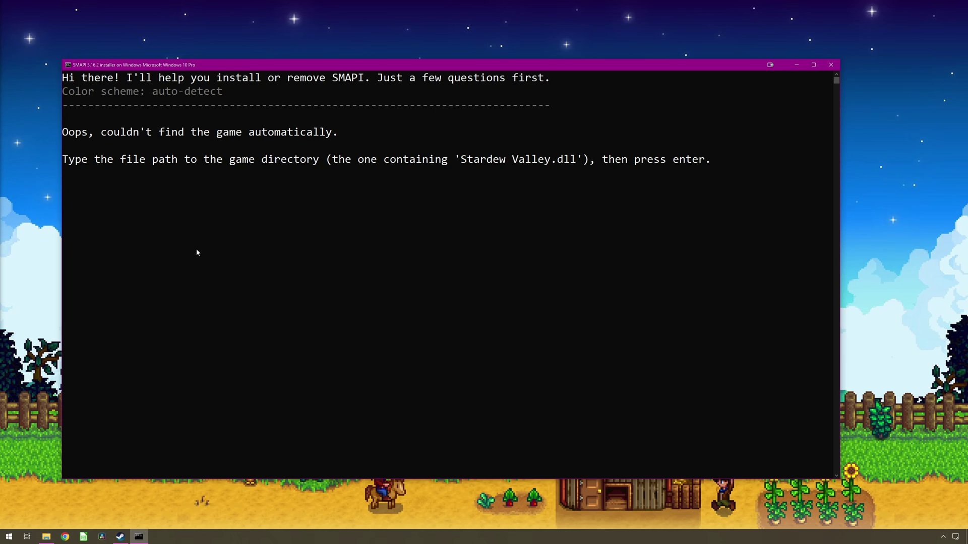
Switch to Steam, open Stardew Valley's local files folder from the game's properties, and copy the folder path.
click(119, 538)
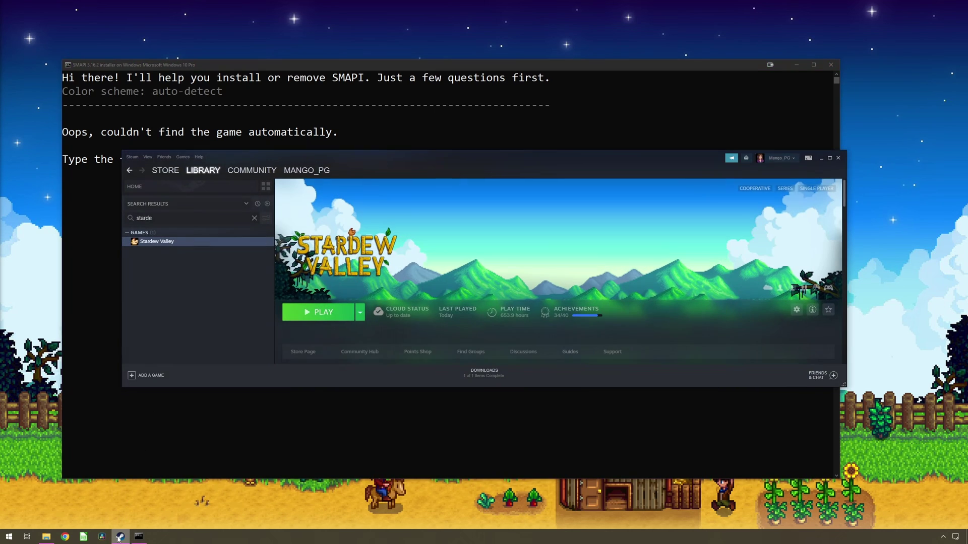
right_click(151, 243)
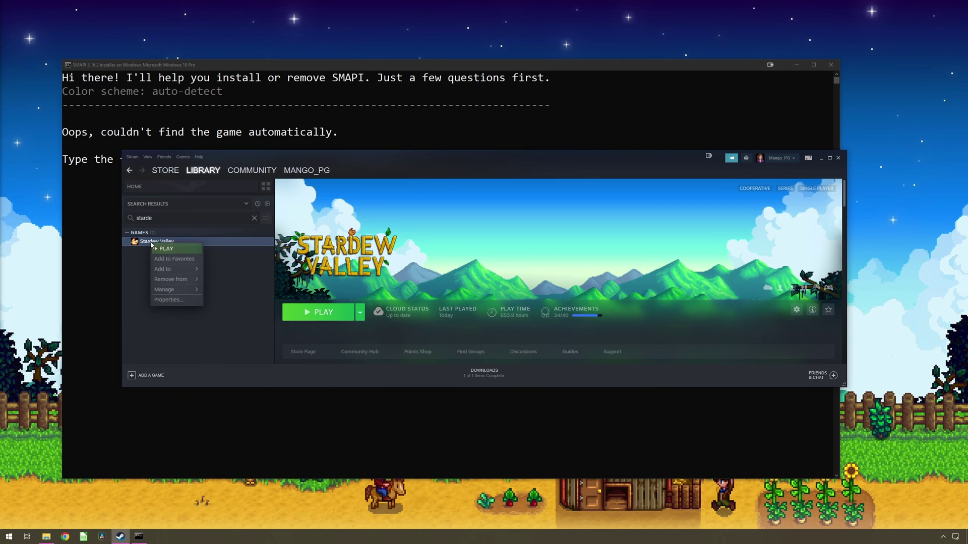
click(167, 300)
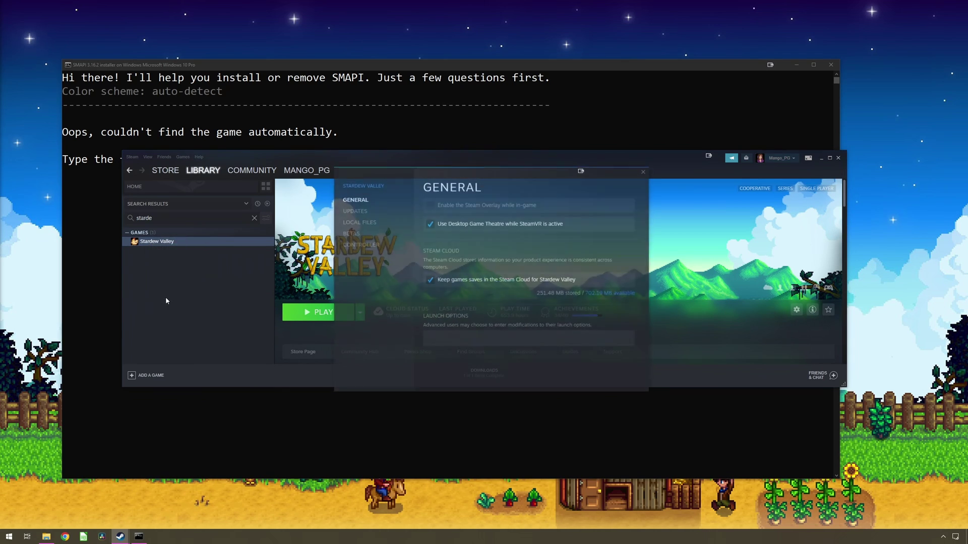
click(389, 221)
click(562, 205)
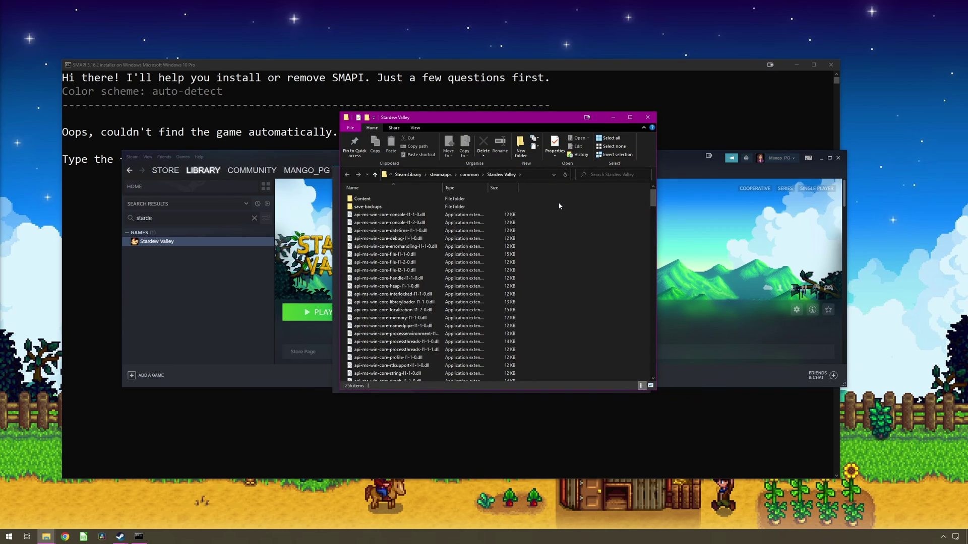
click(535, 175)
key(ctrl+c)
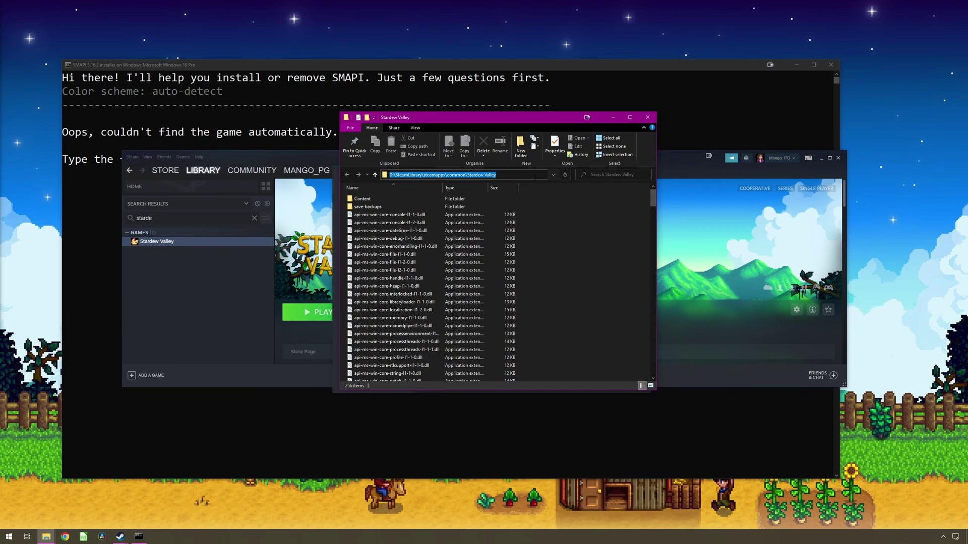
Give the SMAPI installer the game path D:\SteamLibrary\steamapps\common\Stardew Valley and choose option 1 to install SMAPI.
click(523, 66)
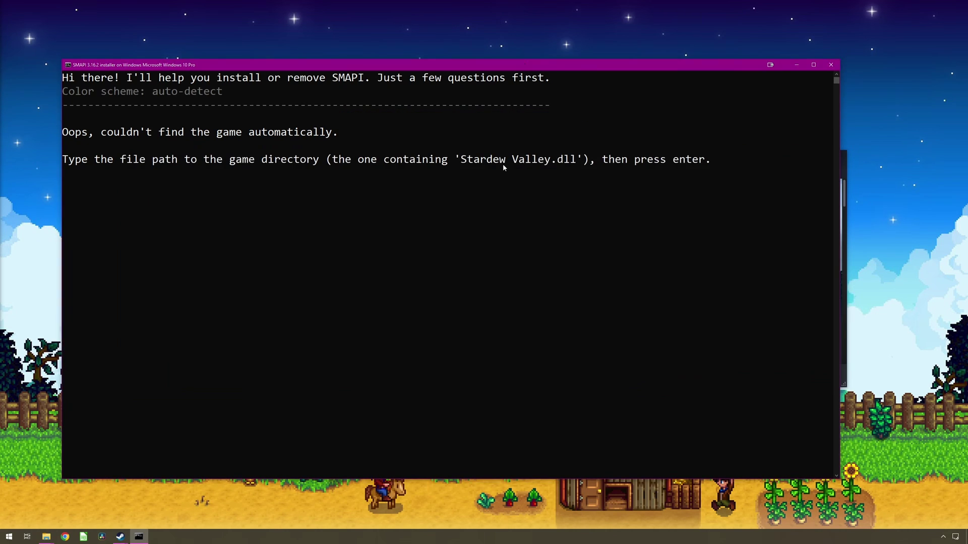
key(ctrl+v)
key(Return)
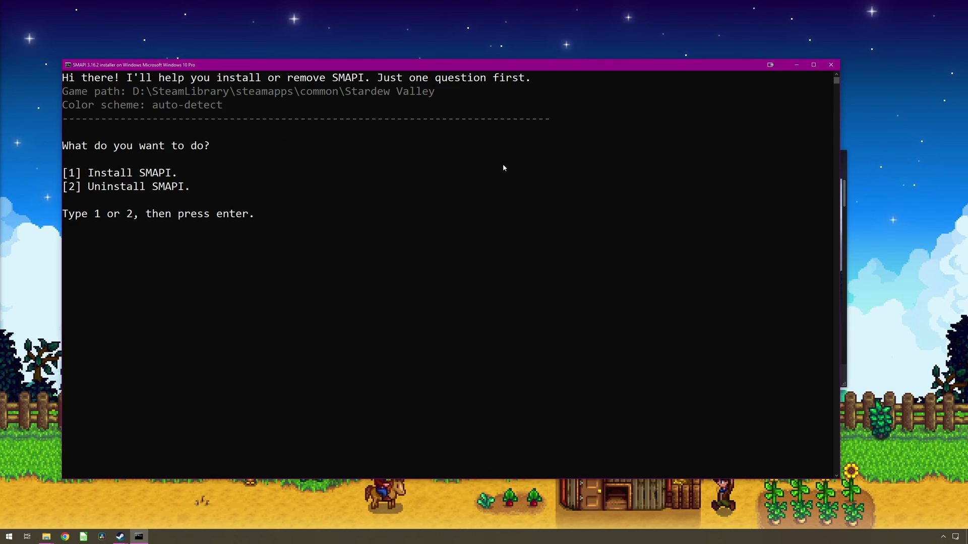
text(1)
key(Return)
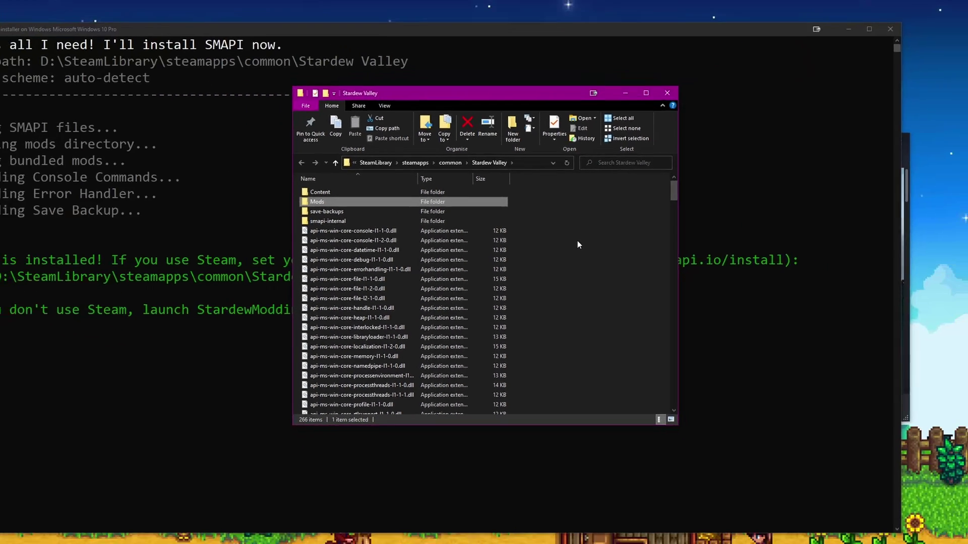
Launch Stardew Valley from the Steam library and run StardewModdingAPI.exe from the game folder.
click(115, 311)
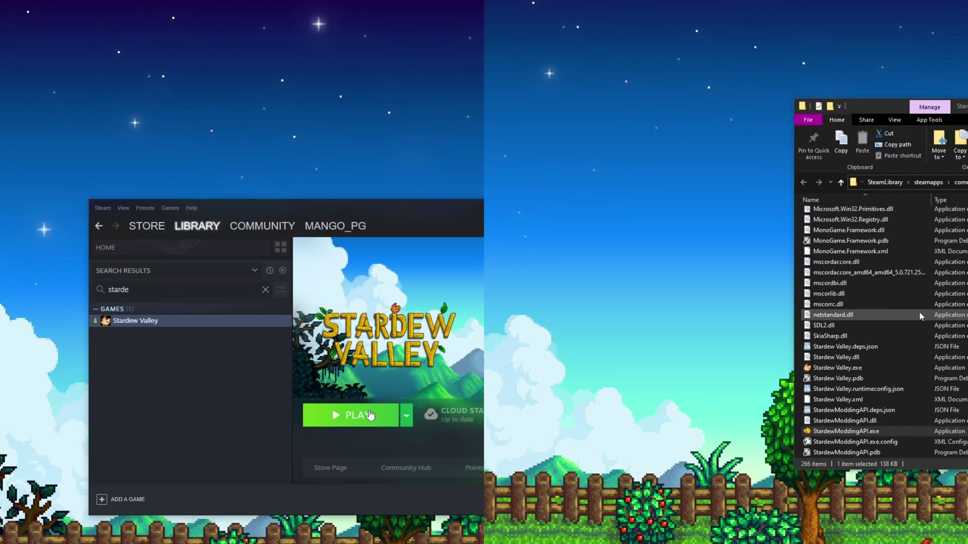
click(371, 411)
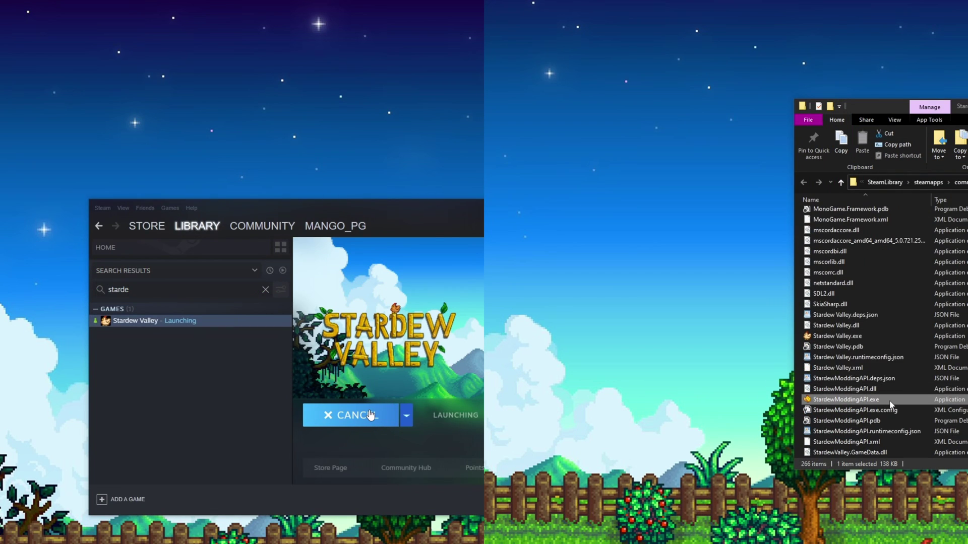
double_click(891, 405)
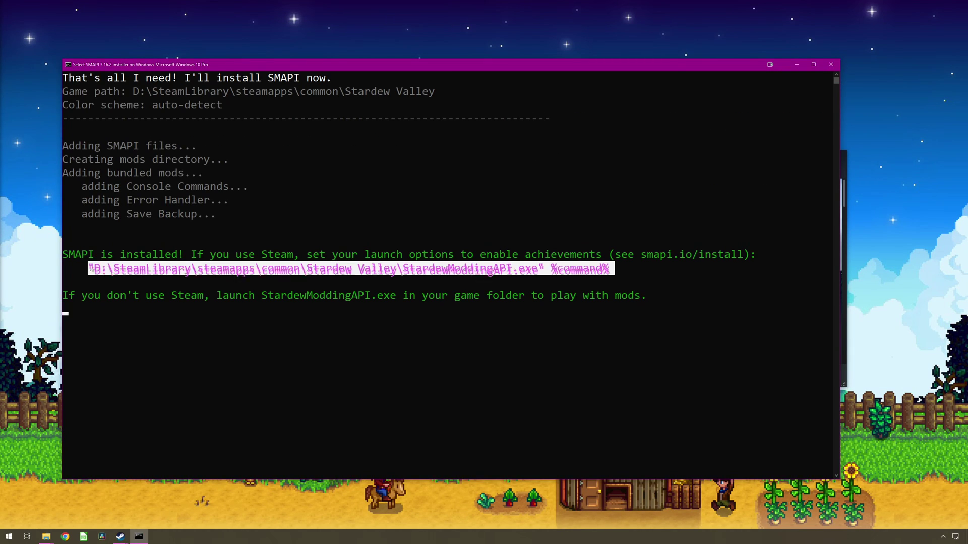
Copy the installer's launch command and set it as Stardew Valley's Steam launch options: "D:\SteamLibrary\steamapps\common\Stardew Valley\StardewModdingAPI.exe" %command%.
key(ctrl+c)
click(120, 537)
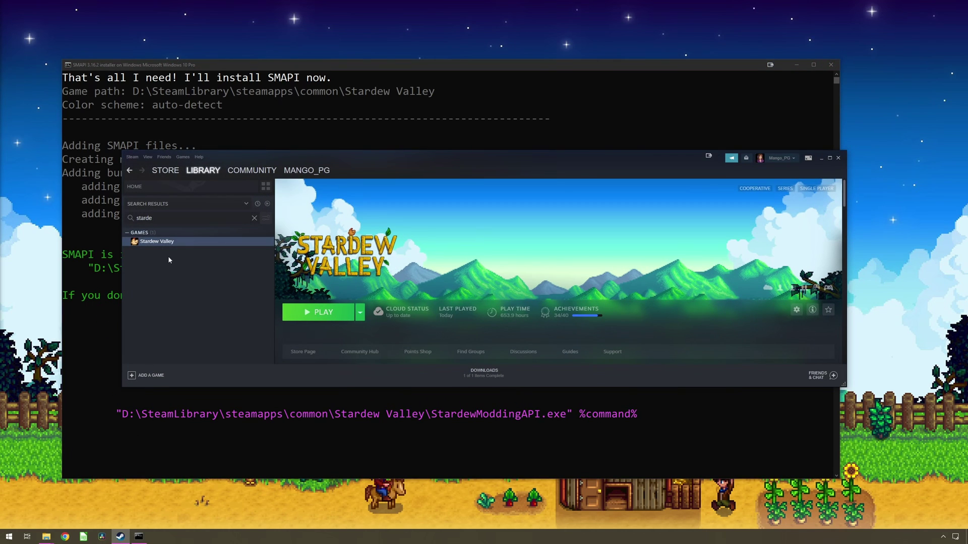
right_click(160, 242)
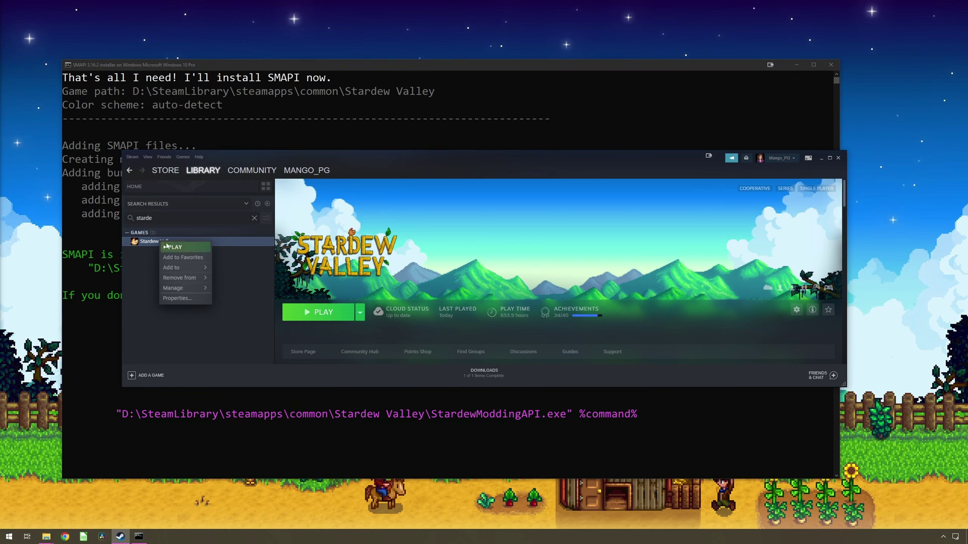
click(177, 299)
click(433, 343)
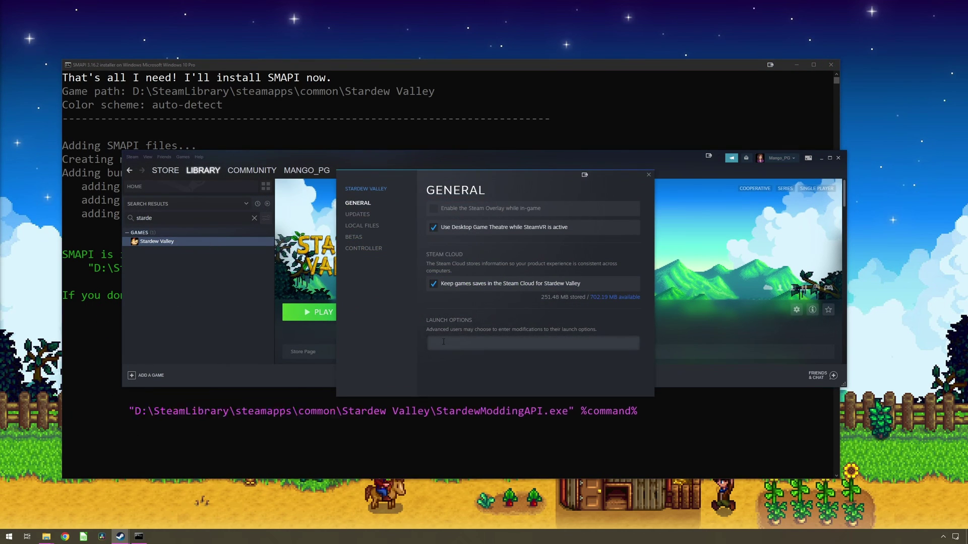
key(ctrl+v)
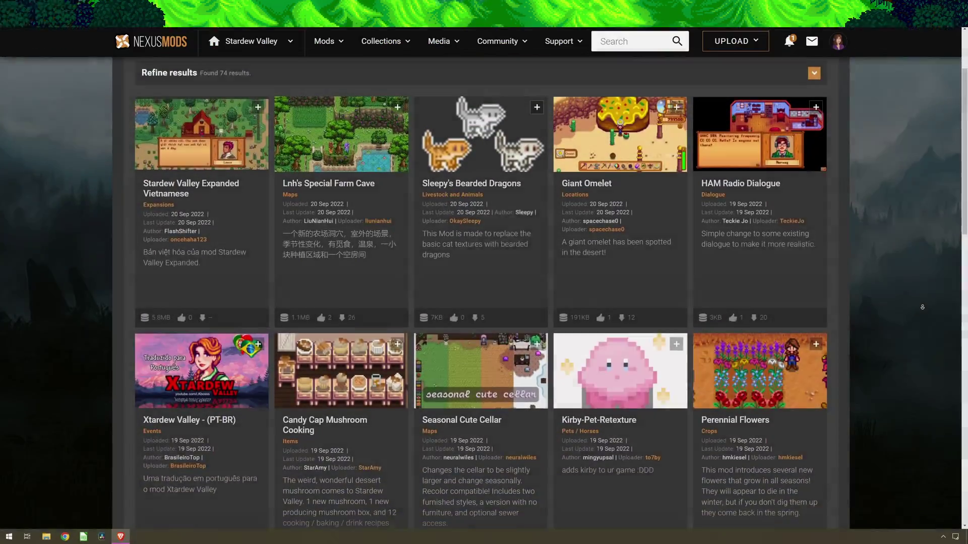
Look through this week's new Stardew Valley mods on Nexus Mods and the "Unofficial mod updates" forum thread.
scroll(922, 307, down, 3)
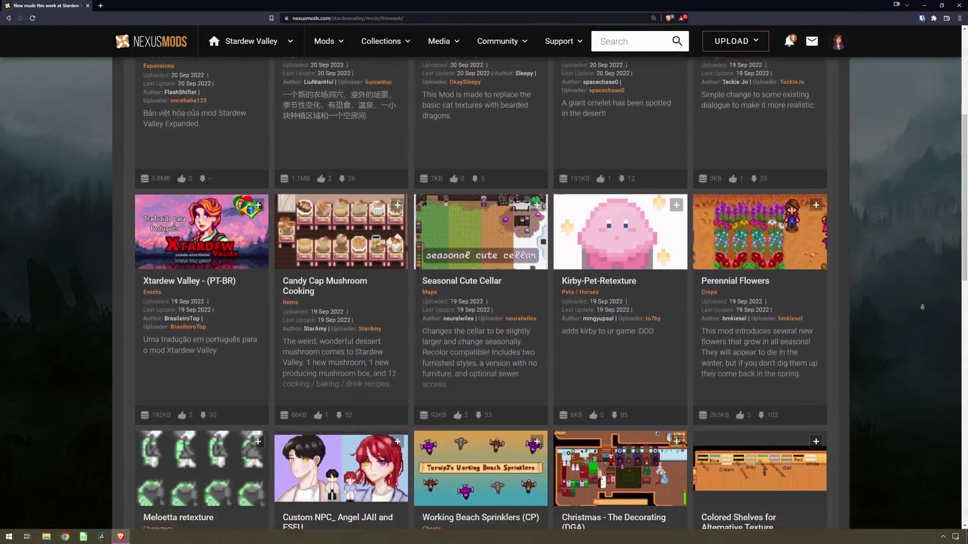
scroll(922, 307, down, 4)
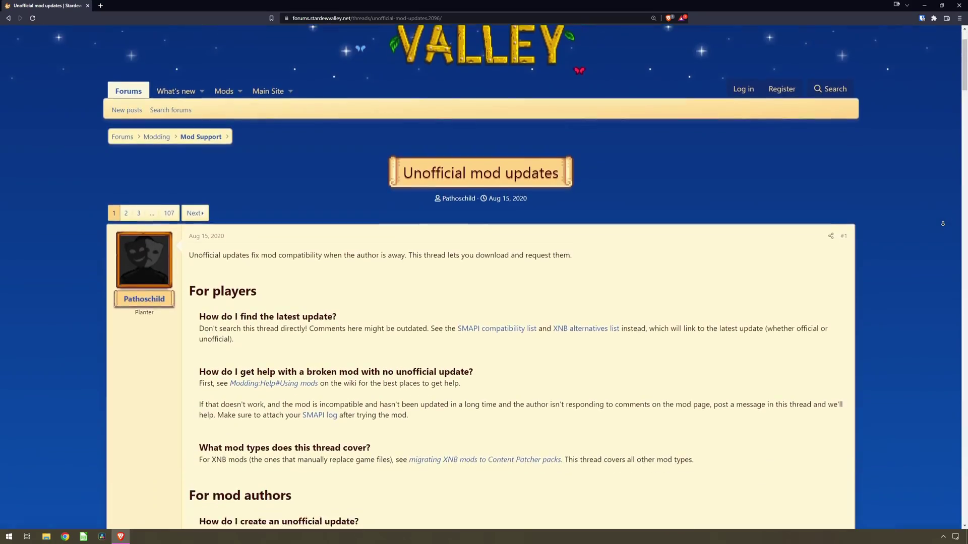
scroll(942, 223, down, 2)
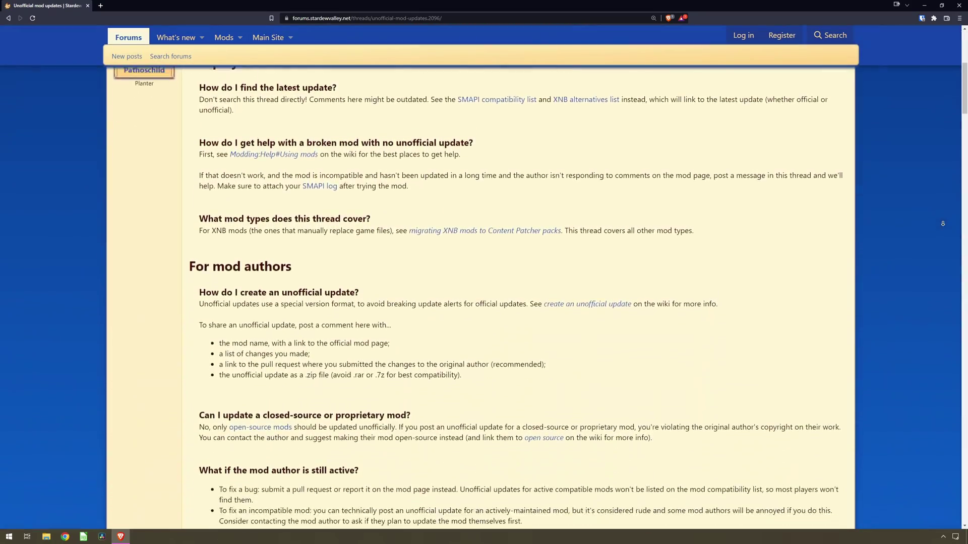
scroll(942, 223, down, 9)
scroll(943, 224, down, 9)
scroll(942, 223, down, 9)
scroll(942, 223, down, 9)
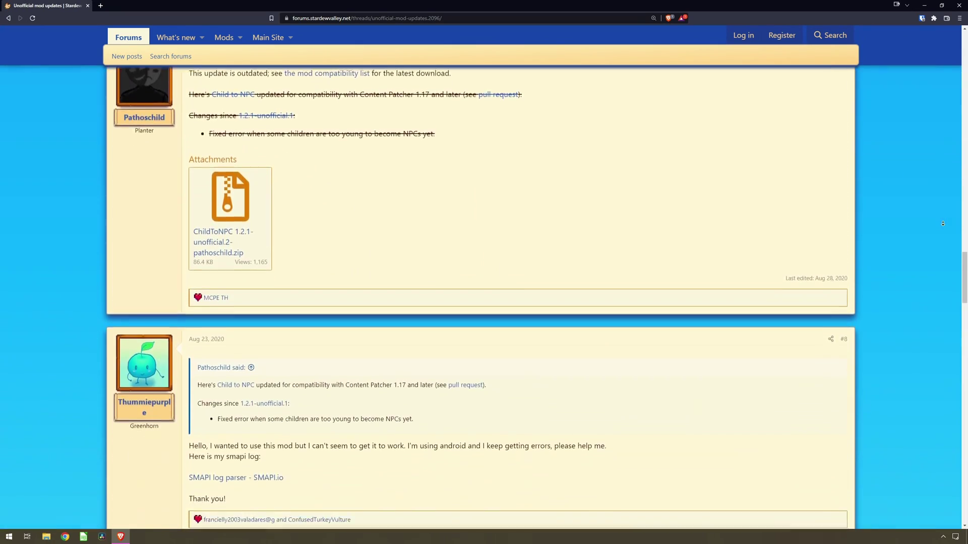
scroll(942, 224, down, 9)
scroll(942, 224, down, 10)
scroll(943, 223, down, 10)
scroll(942, 223, down, 5)
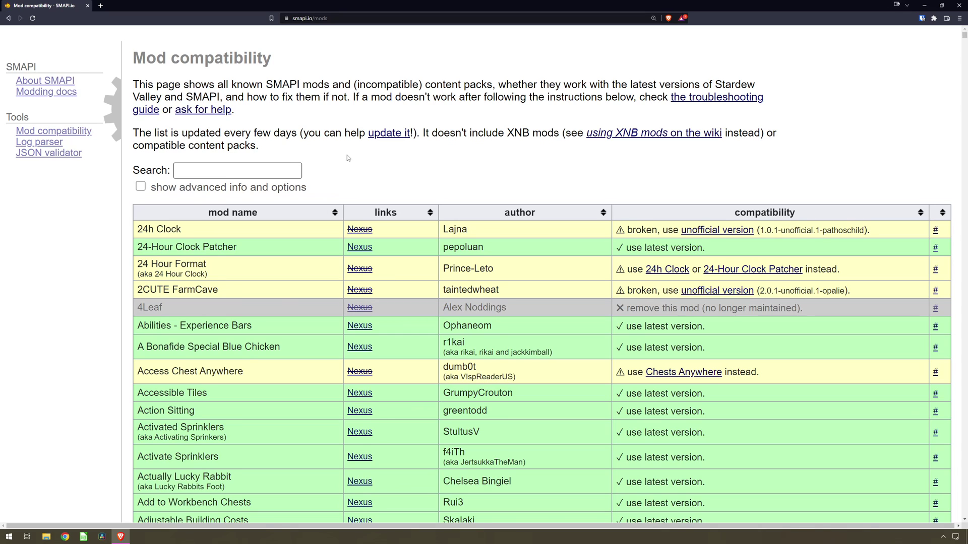
Search the SMAPI mod compatibility list for "angry".
click(293, 165)
text(angry)
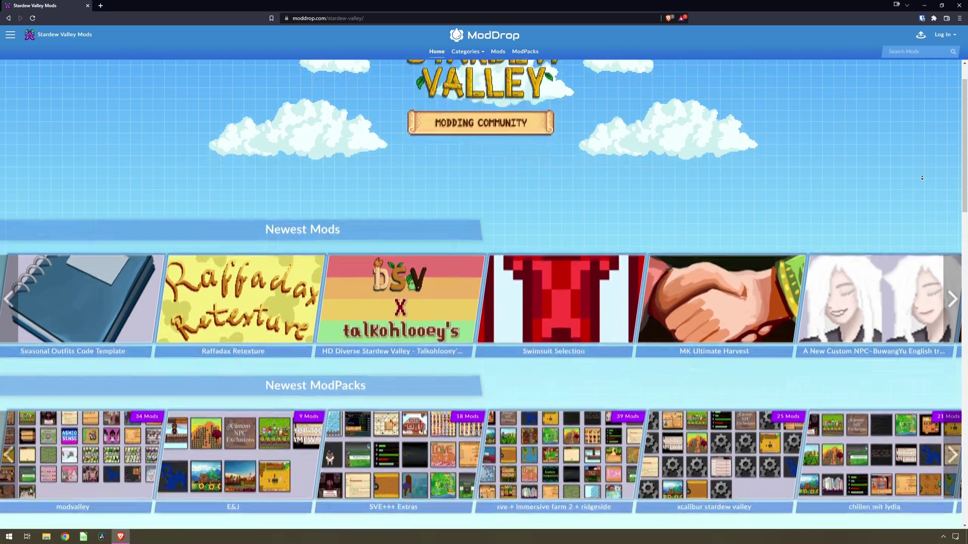
Look through the newest, highest rated, recently updated and most subscribed Stardew Valley mods and modpacks on ModDrop.
scroll(922, 177, down, 5)
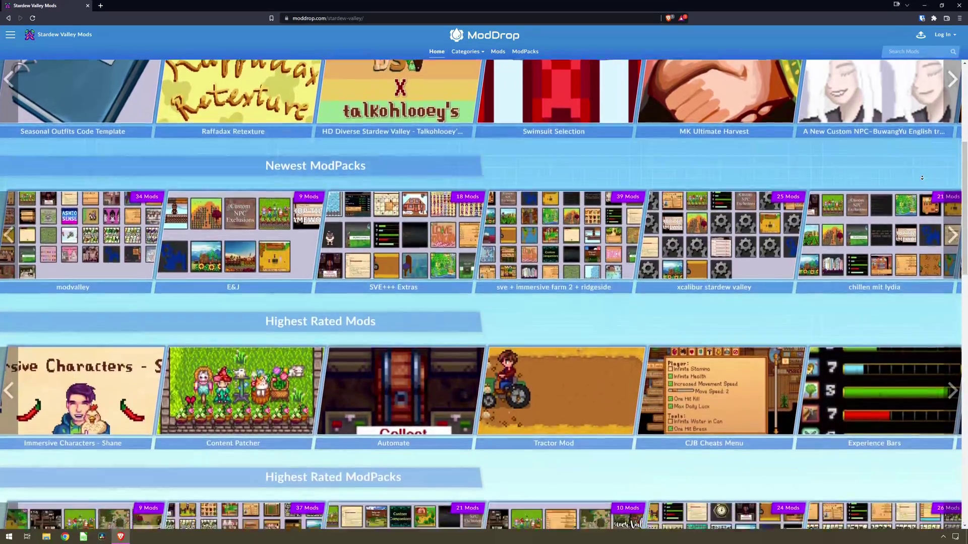
scroll(922, 177, down, 6)
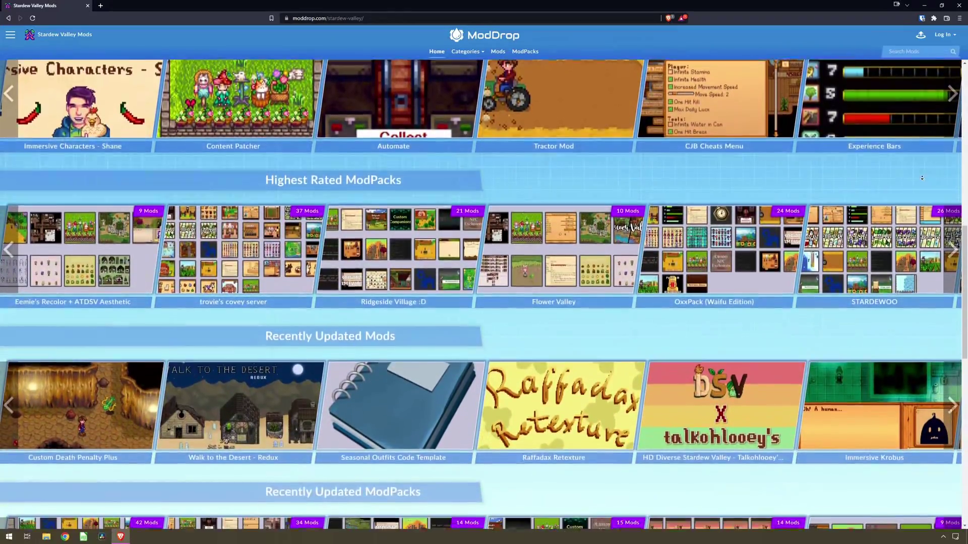
scroll(922, 177, down, 6)
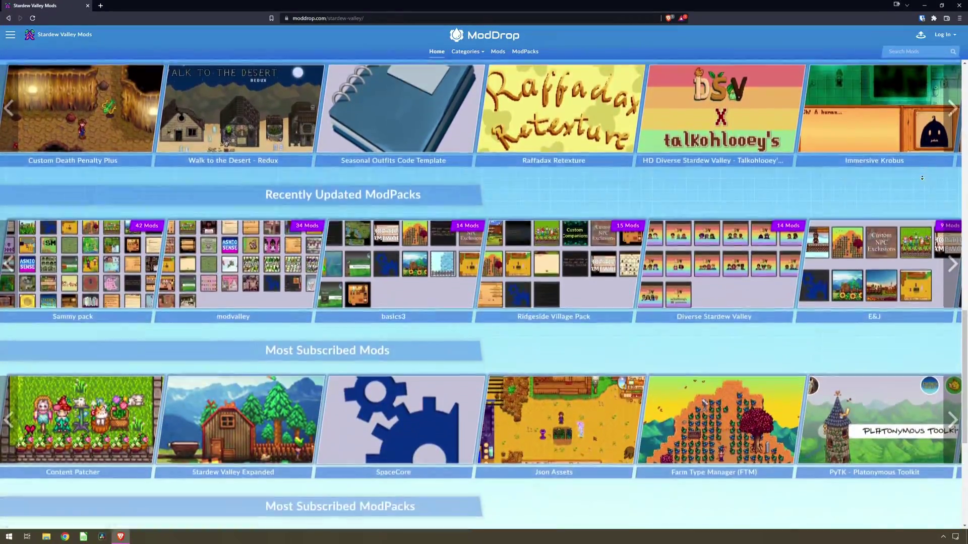
scroll(922, 178, down, 2)
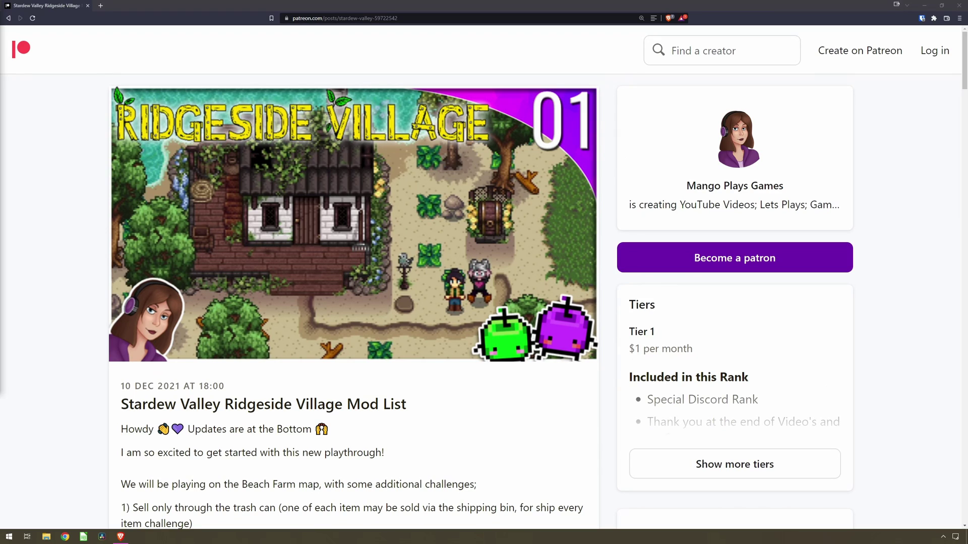
Read the Stardew Valley Ridgeside Village Mod List post on Patreon, including its new content and required mods sections.
scroll(877, 331, down, 8)
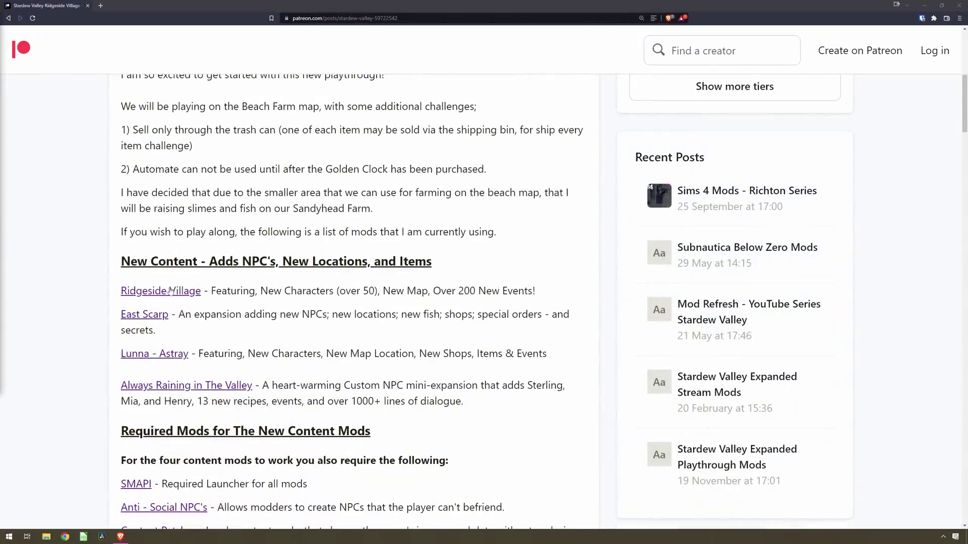
click(170, 292)
scroll(170, 292, down, 3)
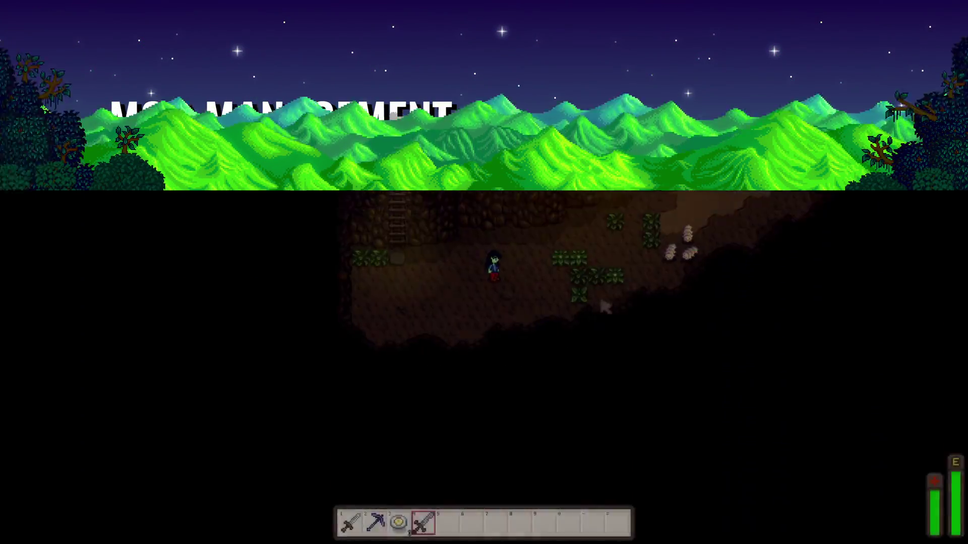
Equip the sword from the first toolbar slot and cut through the weeds and grubs while heading toward the dirt patch in the cave.
key(1)
key(d)
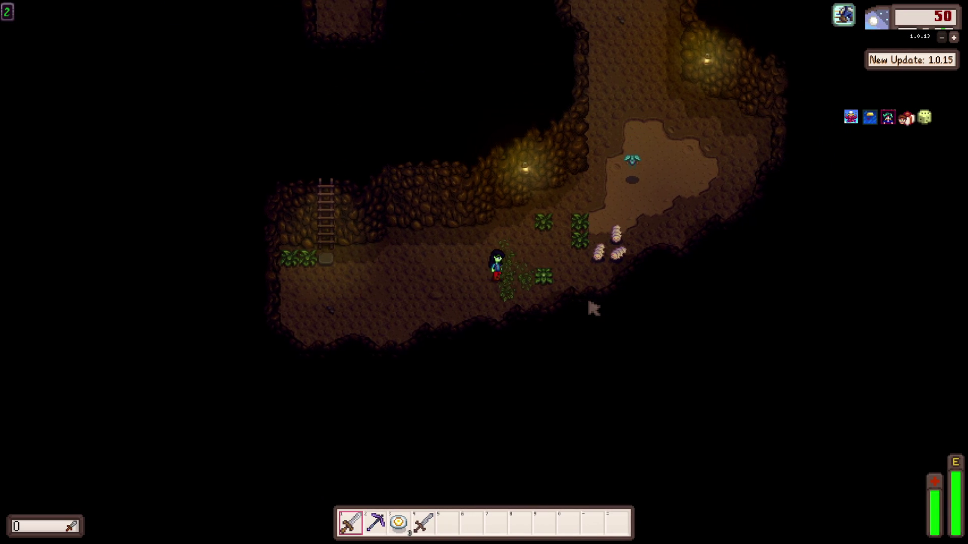
click(593, 308)
key(d)
click(593, 308)
click(591, 308)
key(d)
click(590, 308)
key(d)
key(w)
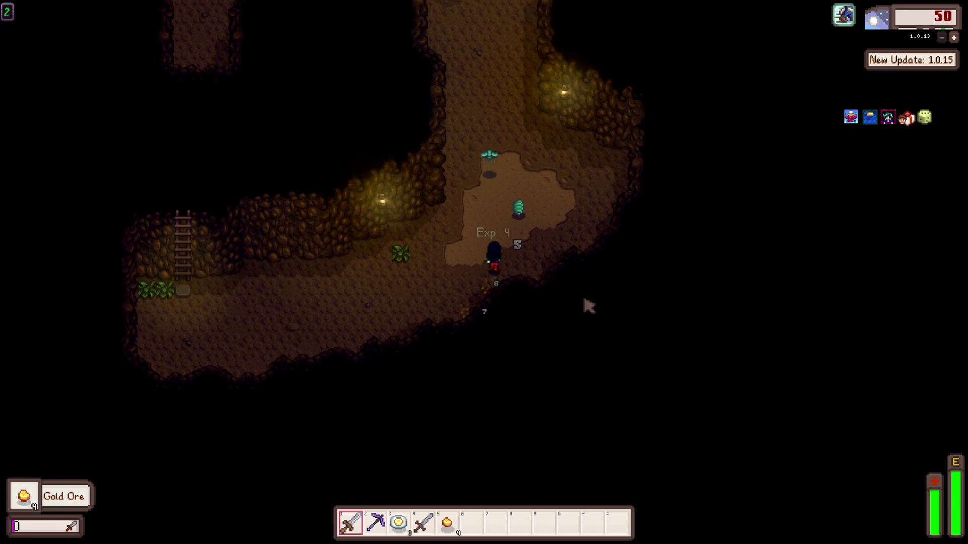
click(591, 304)
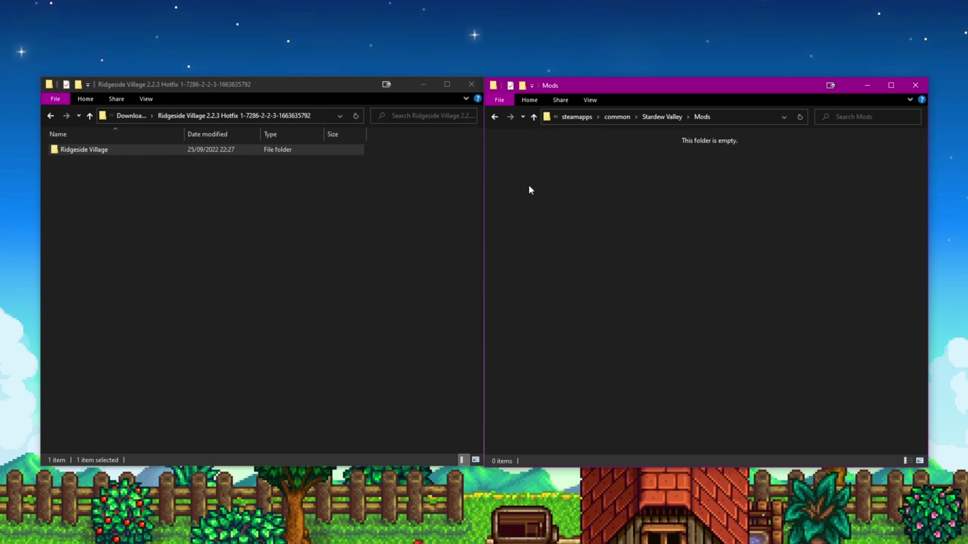
Place a copy of the downloaded Ridgeside Village folder in Stardew Valley's empty Mods folder.
key(ctrl+v)
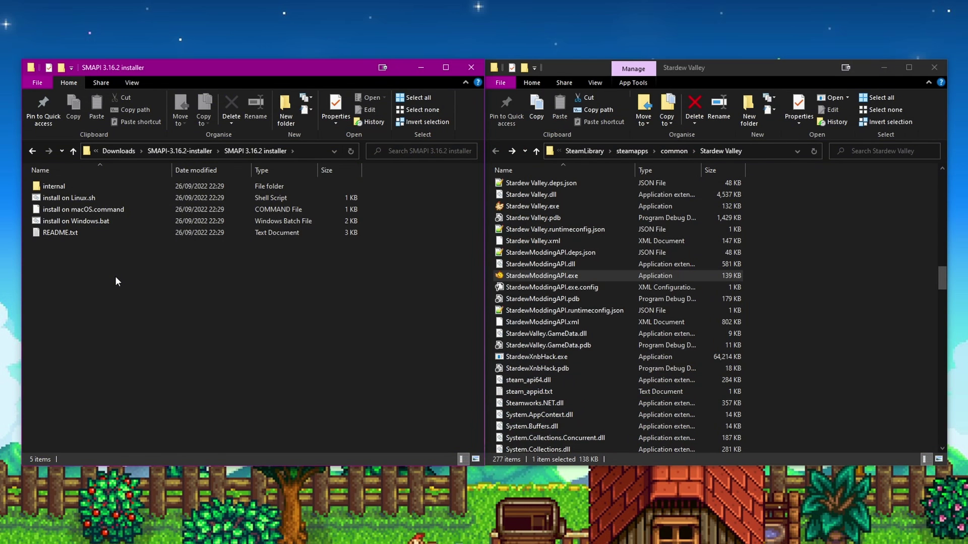
Run install on Windows.bat with game path D:\SteamLibrary\steamapps\common\Stardew Valley and choose option 2 to uninstall SMAPI.
click(83, 220)
double_click(83, 221)
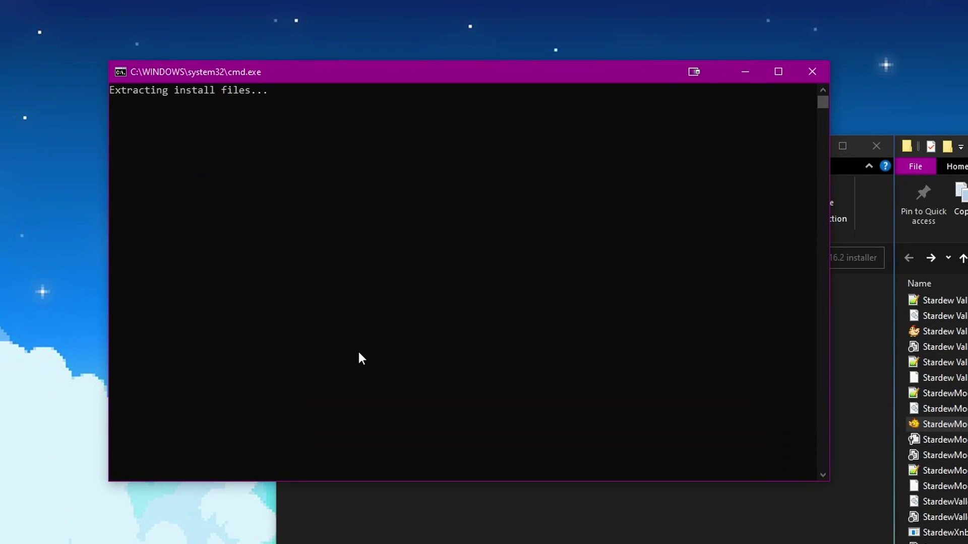
text(D:\SteamLibrary\steamapps\common\Stardew Valley)
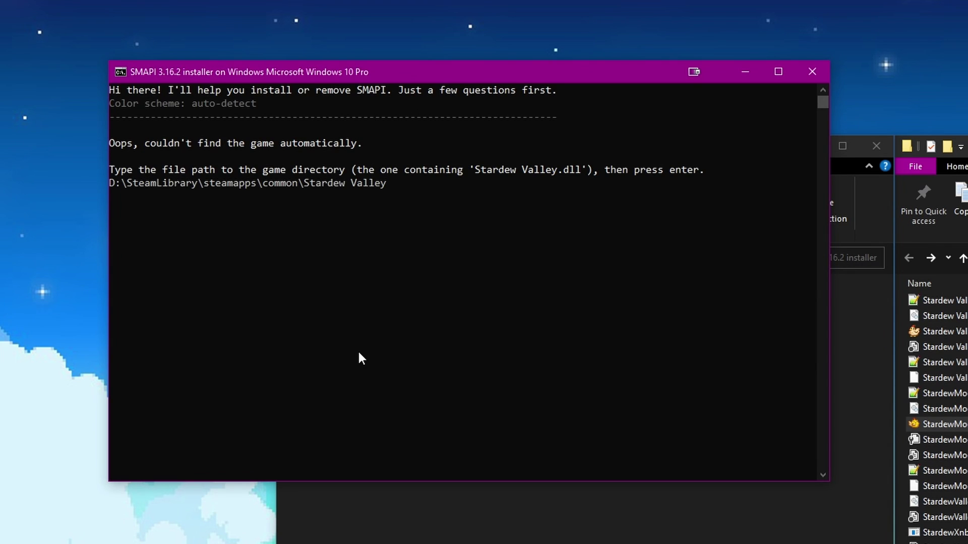
key(Return)
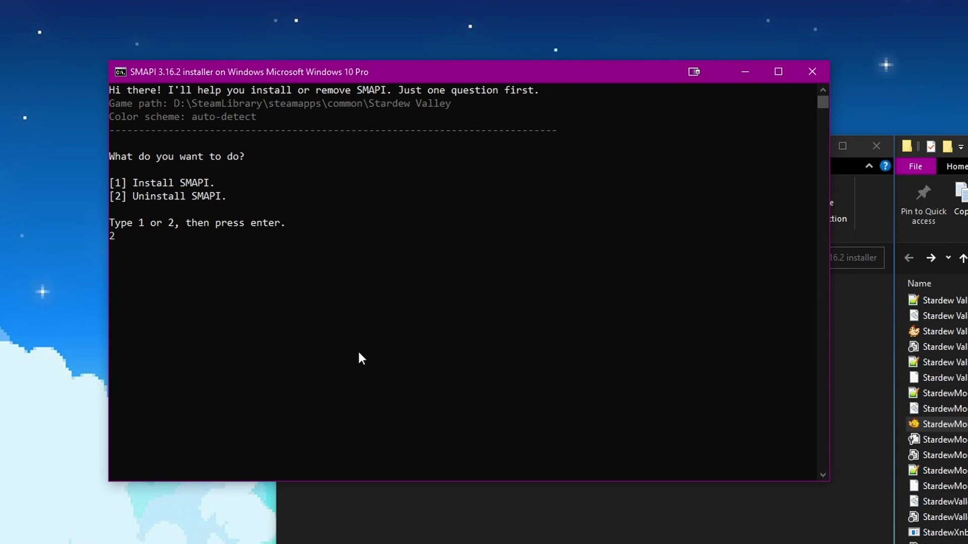
text(2)
key(Return)
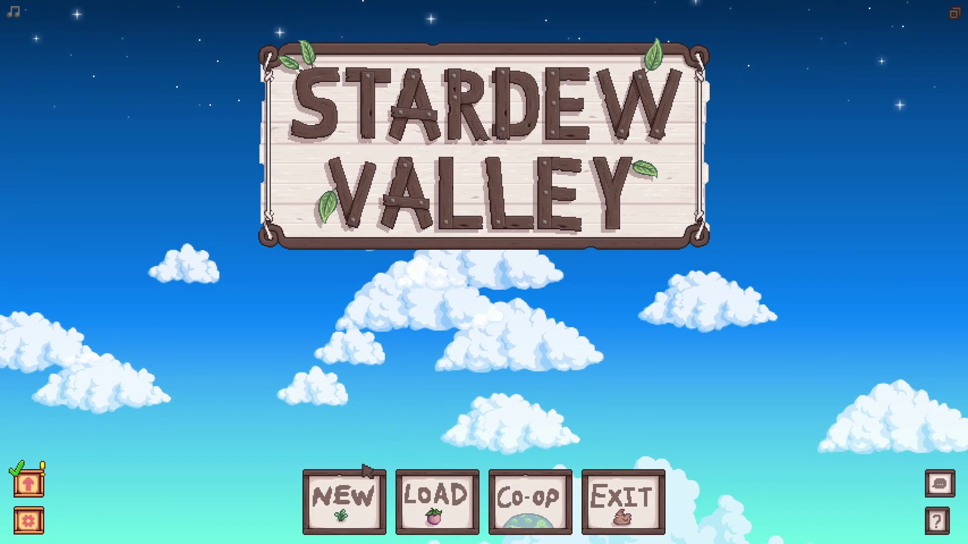
Start a new game and fill in the name "Have Fun", the farm name "With" and a favorite thing.
click(362, 483)
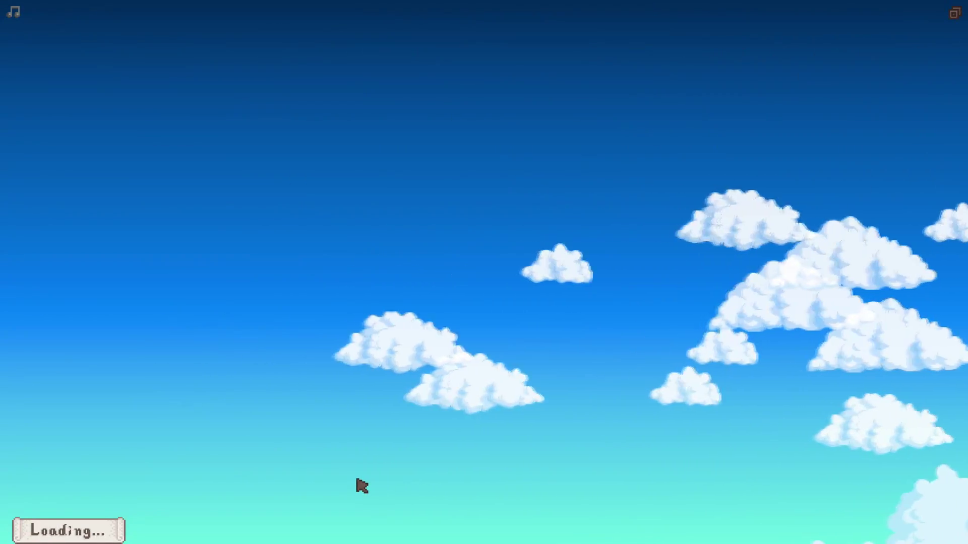
text(Have Fun)
key(Tab)
text(With)
key(Tab)
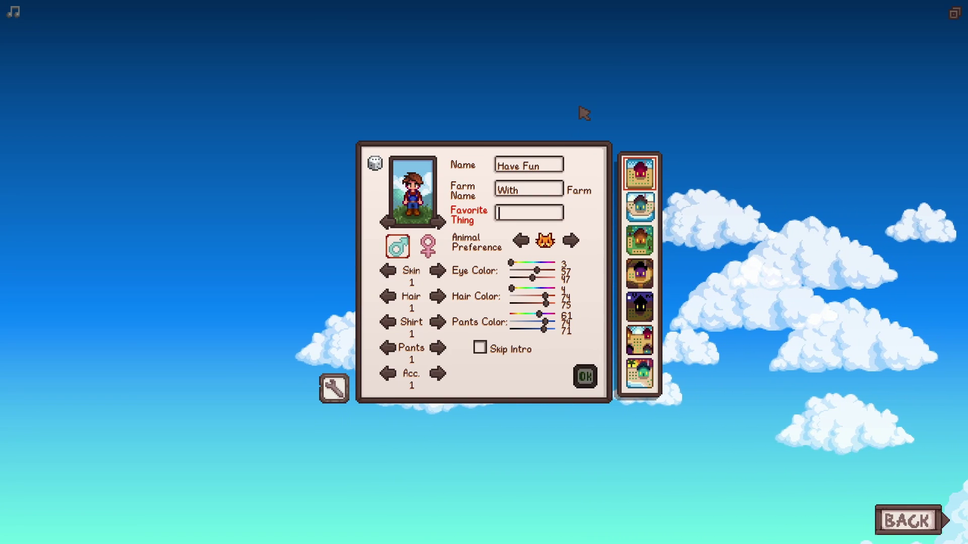
text(Mo)
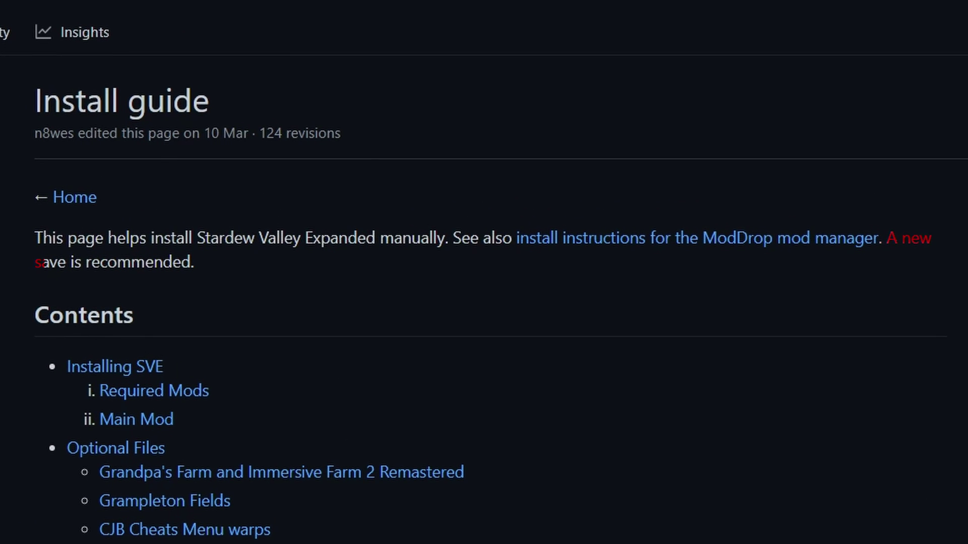
Create a new folder on the desktop named "SDV Saves Backup Today".
right_click(568, 253)
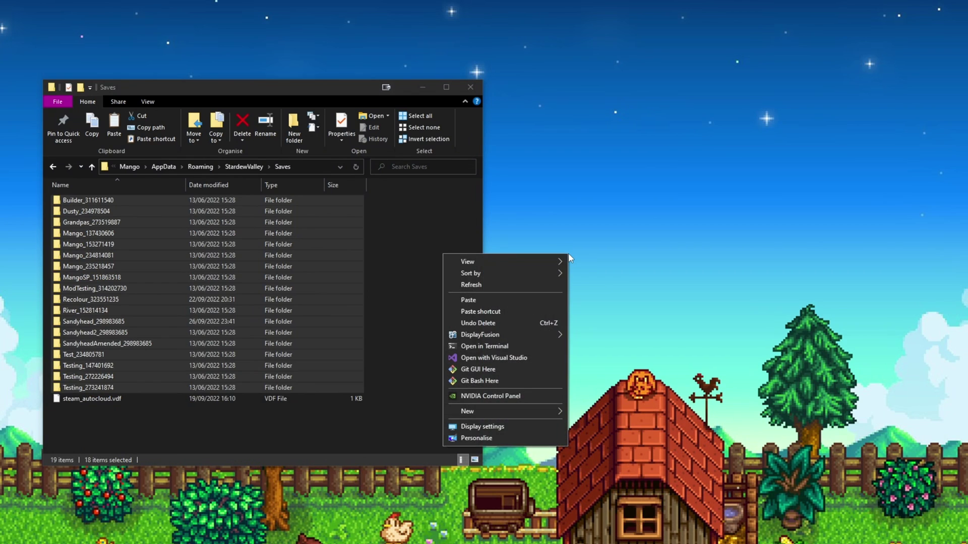
click(584, 412)
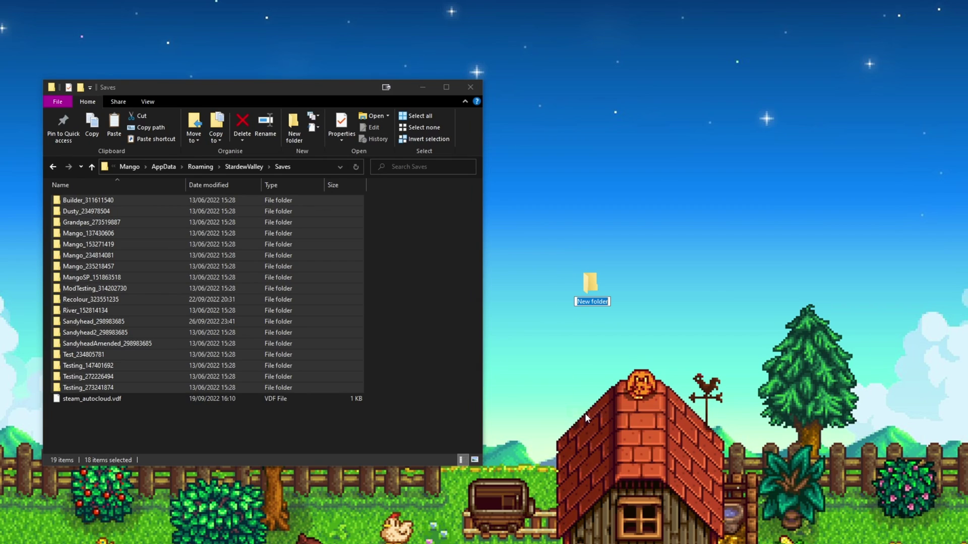
text(SDV Saves)
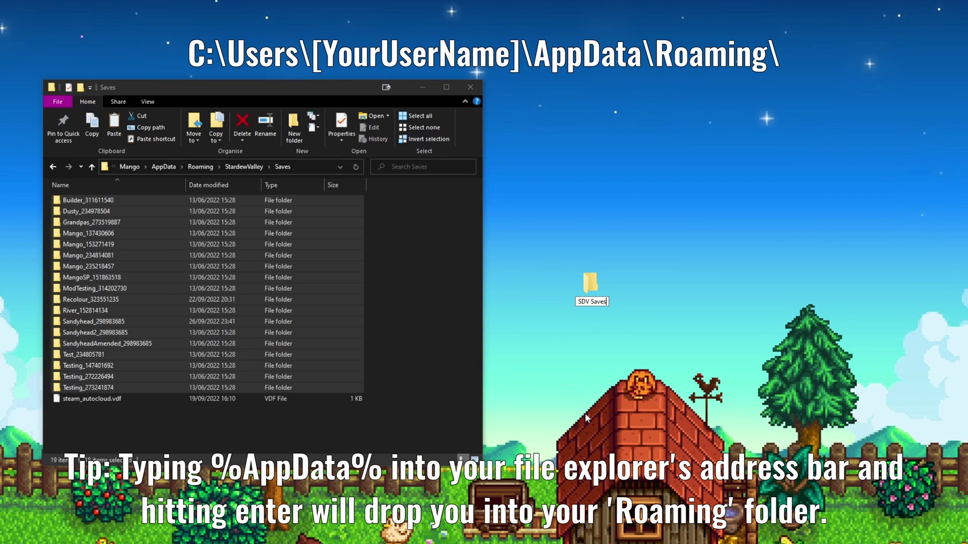
text( Backup Tod)
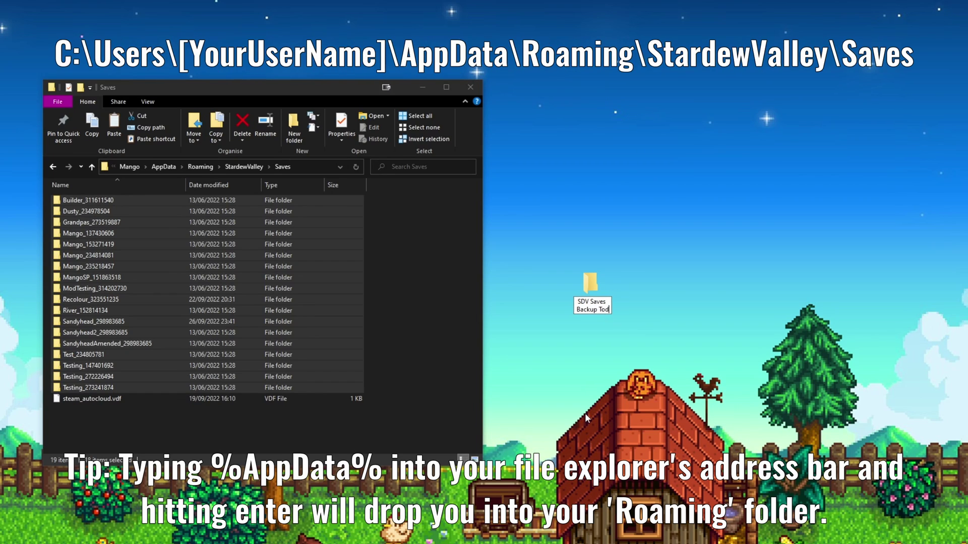
text(ay)
key(Return)
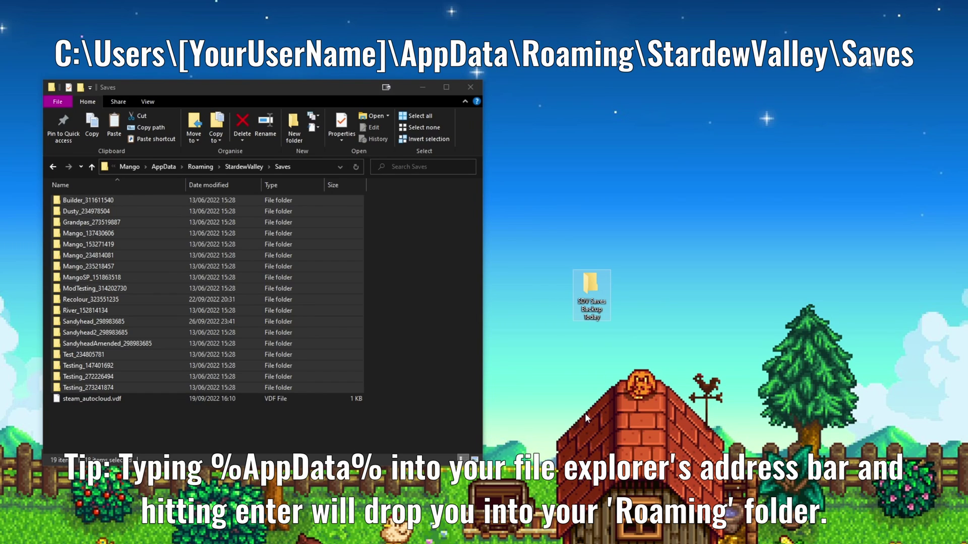
Copy all the save folders from StardewValley\Saves into the SDV Saves Backup Today folder, with both windows side by side.
double_click(588, 281)
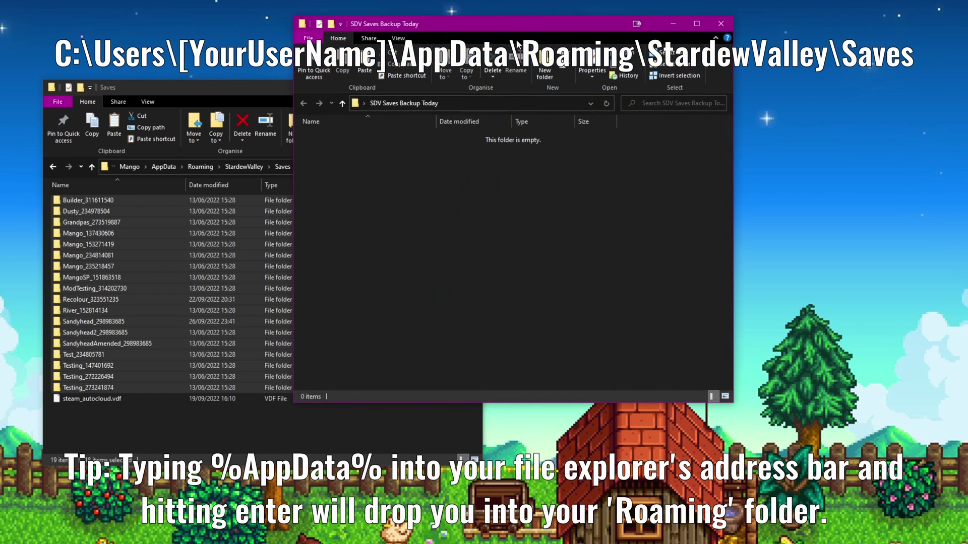
drag(524, 101, 967, 96)
click(362, 298)
click(240, 200)
shift+click(158, 386)
right_click(157, 341)
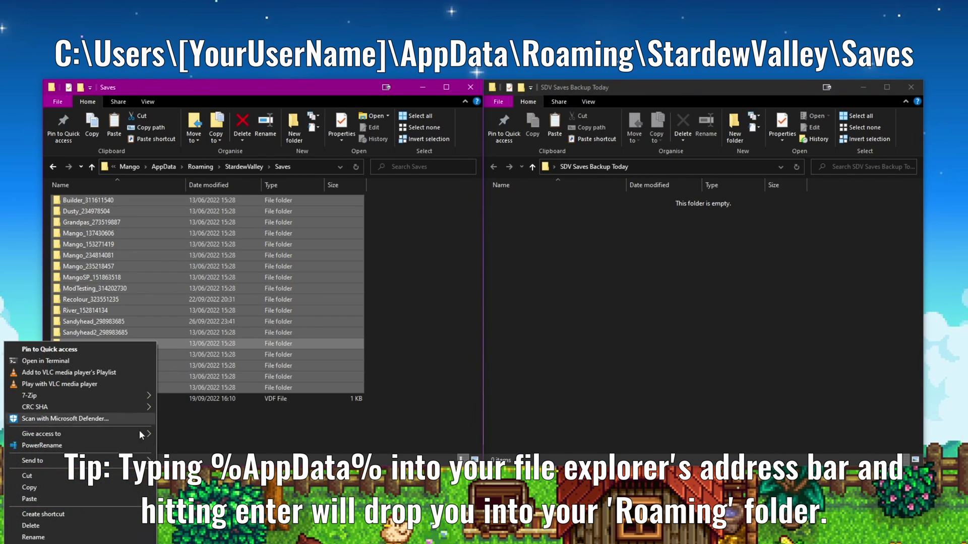
click(110, 486)
click(631, 276)
right_click(630, 276)
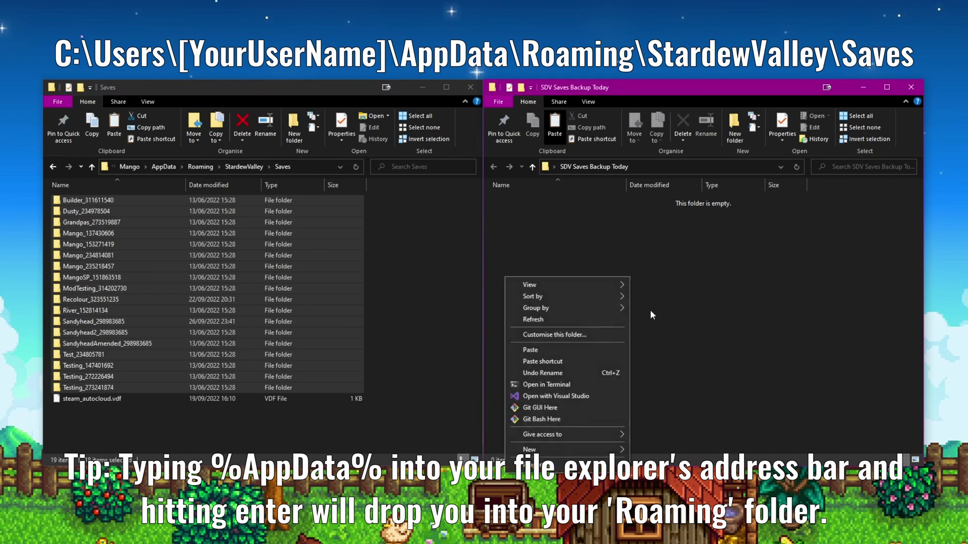
click(585, 350)
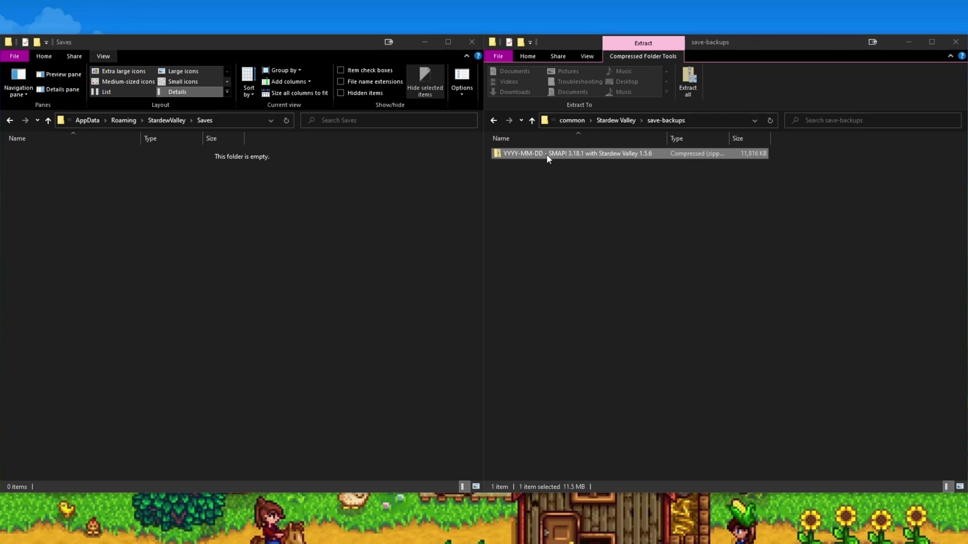
Extract the "YYYY-MM-DD - SMAPI 3.18.1 with Stardew Valley 1.5.6" archive in save-backups and move the extracted saves into the Saves folder.
click(687, 81)
click(578, 367)
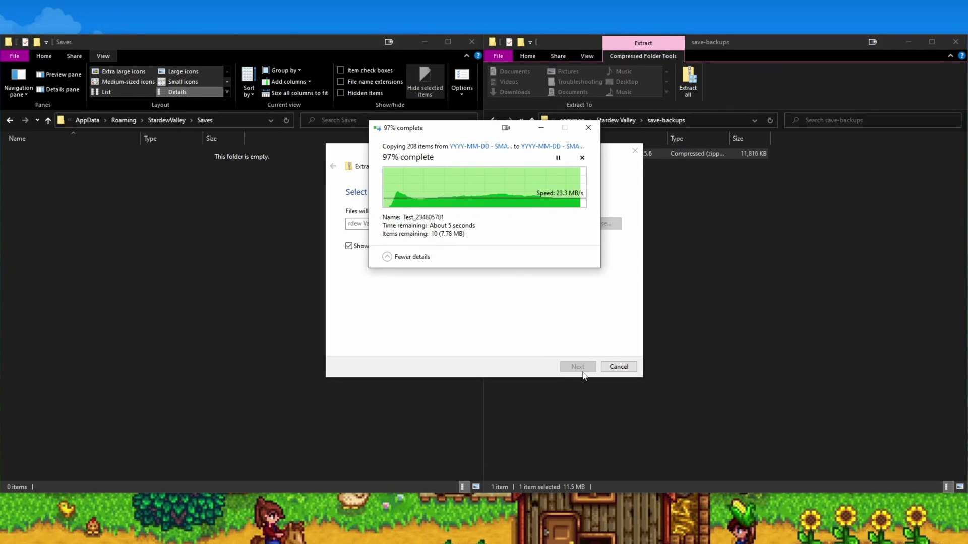
drag(582, 371, 268, 256)
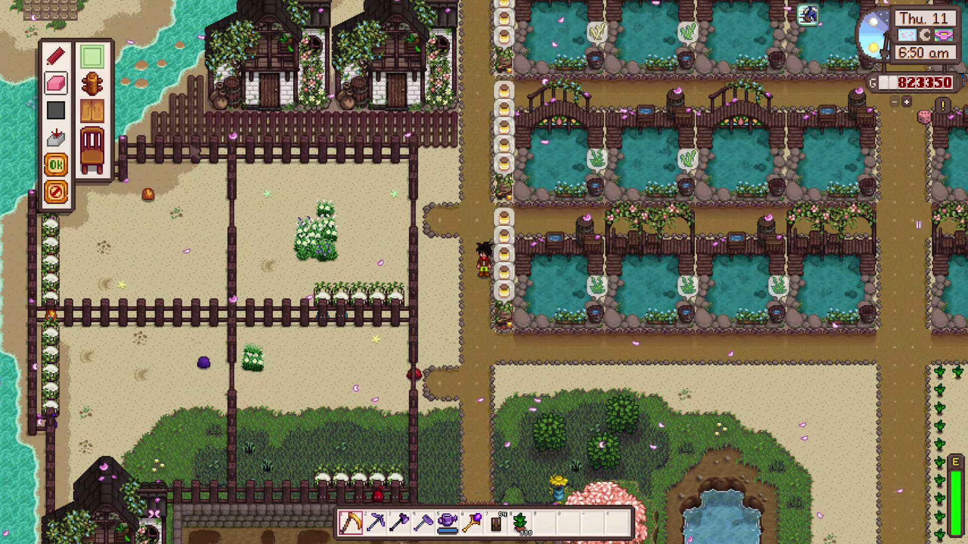
Set the building tool to pick up objects and remove the hardwood fences and gate around the two upper pens on the beach farm.
click(93, 83)
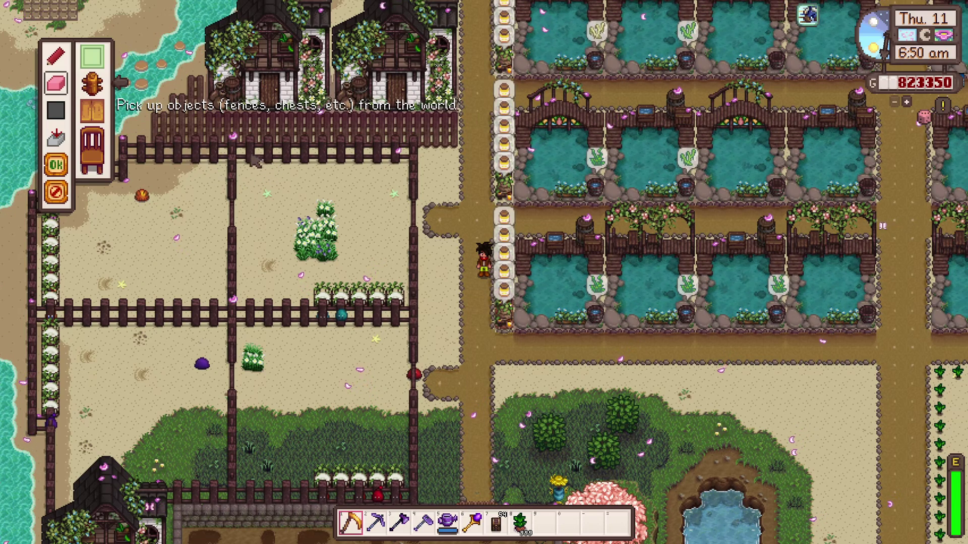
mouse_move(254, 160)
mouse_down()
mouse_move(401, 160)
mouse_move(416, 195)
mouse_up()
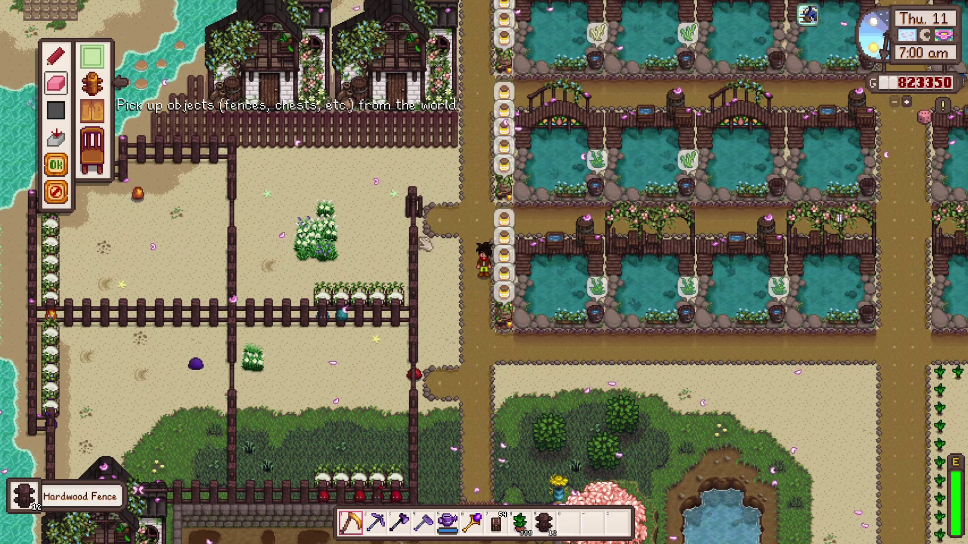
drag(425, 247, 418, 307)
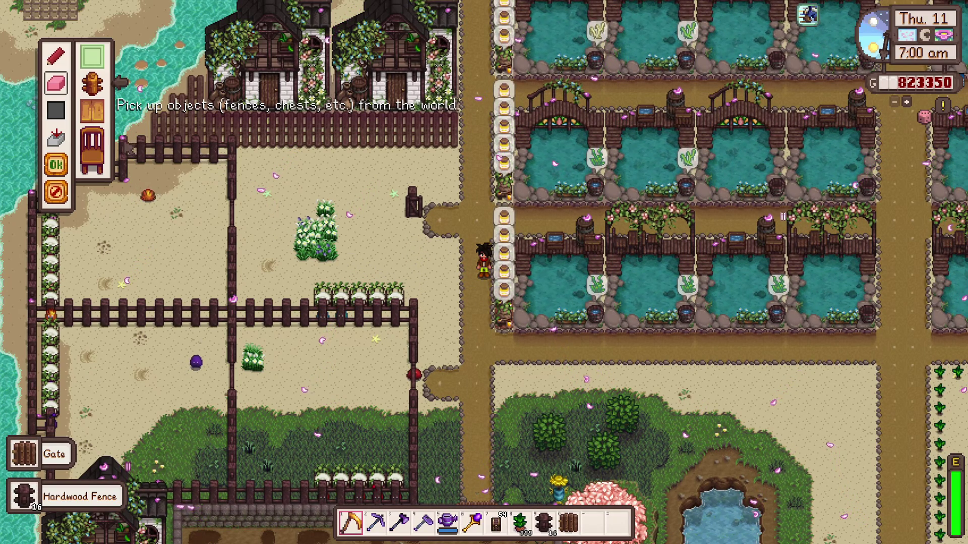
mouse_move(128, 149)
mouse_down()
mouse_move(222, 154)
mouse_move(235, 190)
mouse_up()
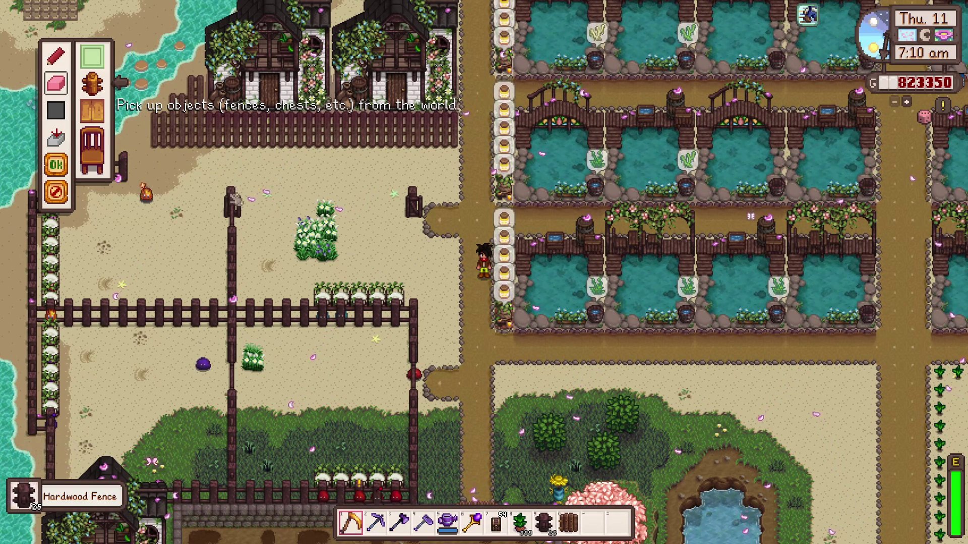